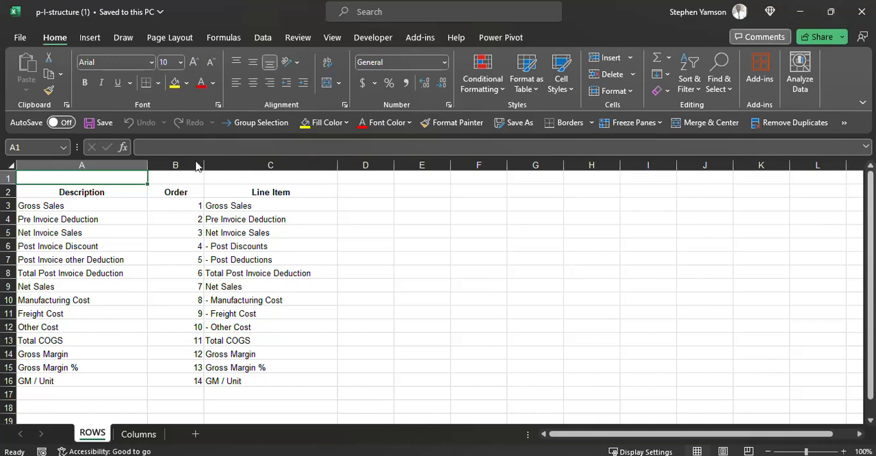
Step: Copy the P&L structure in A2:C16 of the ROWS sheet, including its headers, and switch to Power BI Desktop
drag(115, 187, 263, 377)
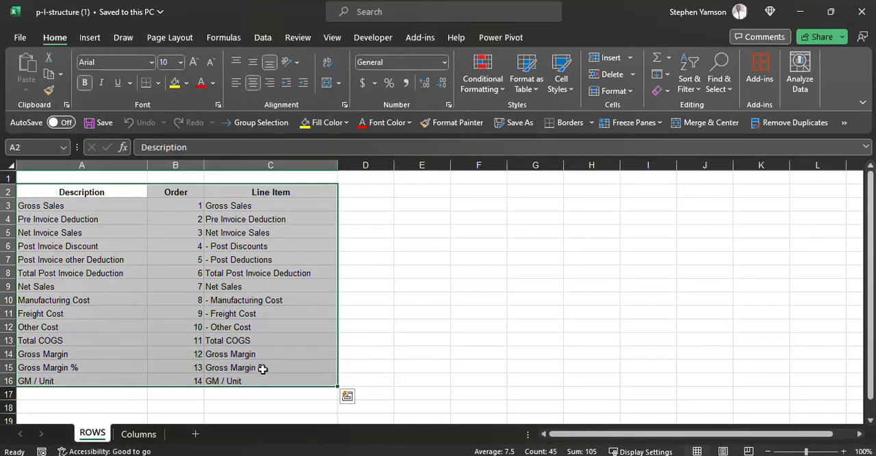
key(ctrl+c)
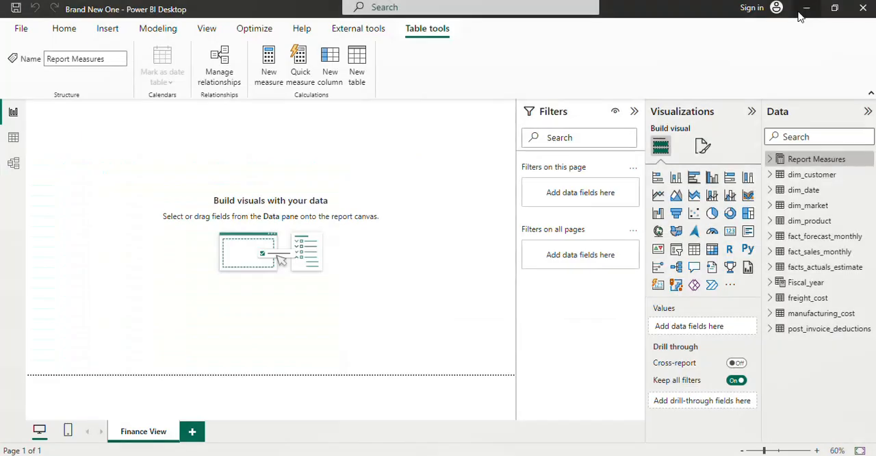
click(800, 12)
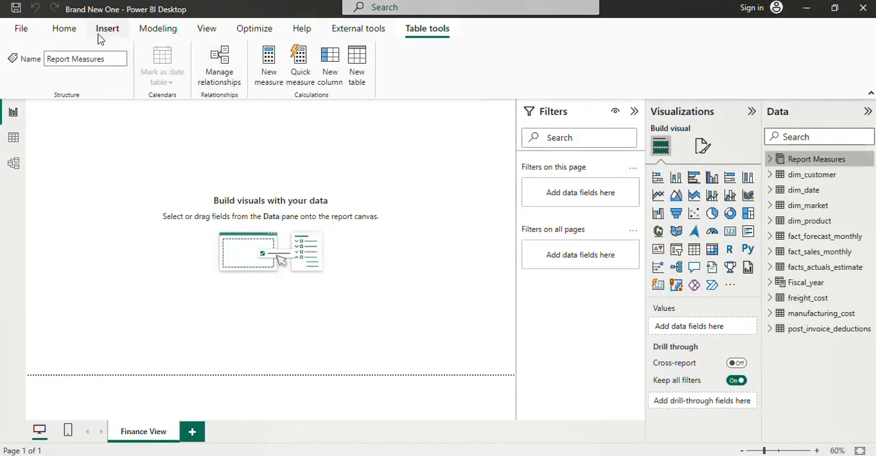
Step: Create a manually entered table from the copied data, name it P&L Rows and load it into the model
click(64, 29)
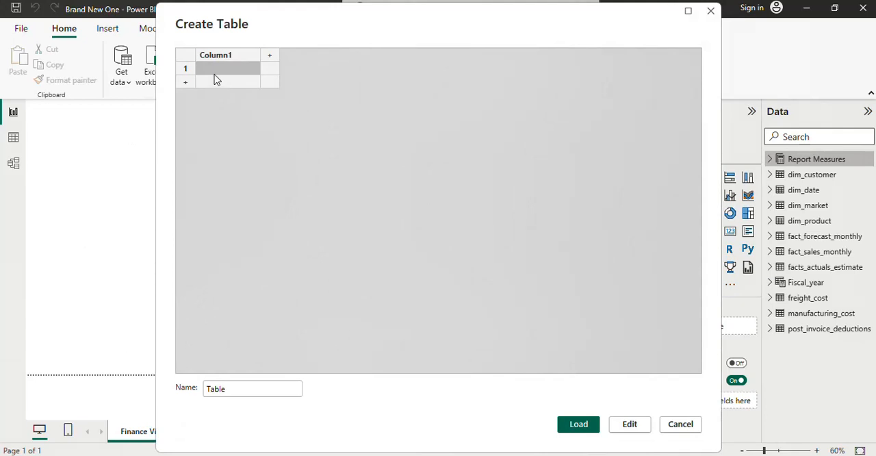
key(ctrl+v)
double_click(227, 389)
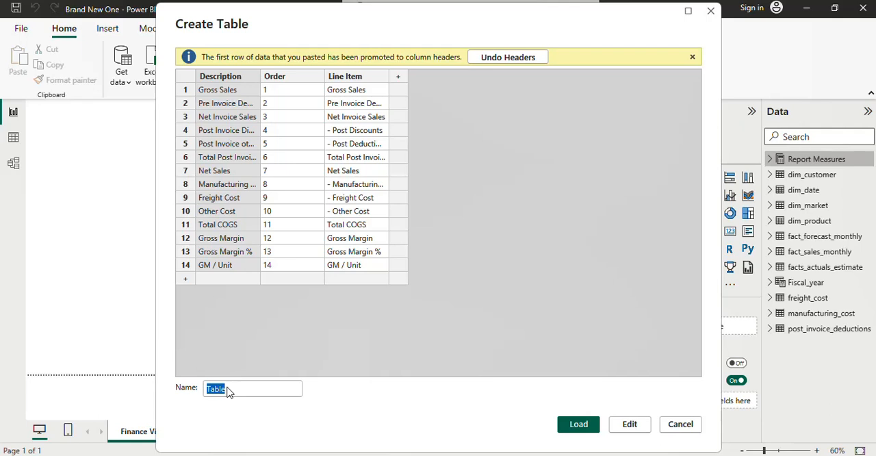
text(P&L Rows)
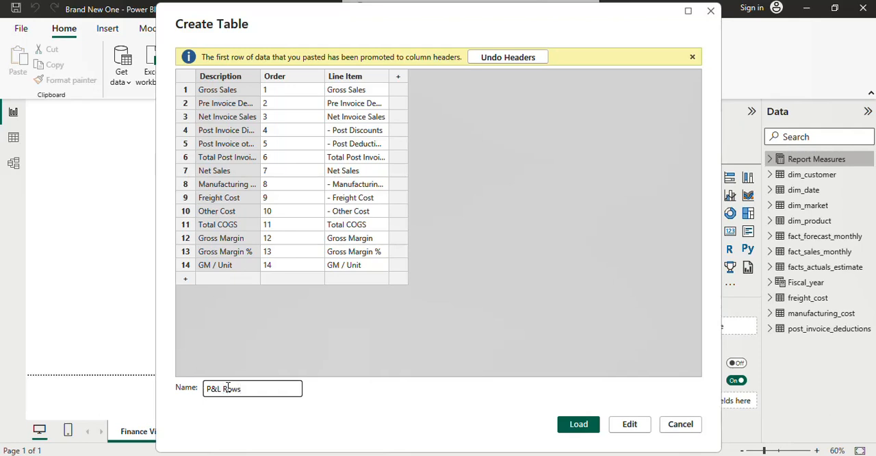
click(584, 425)
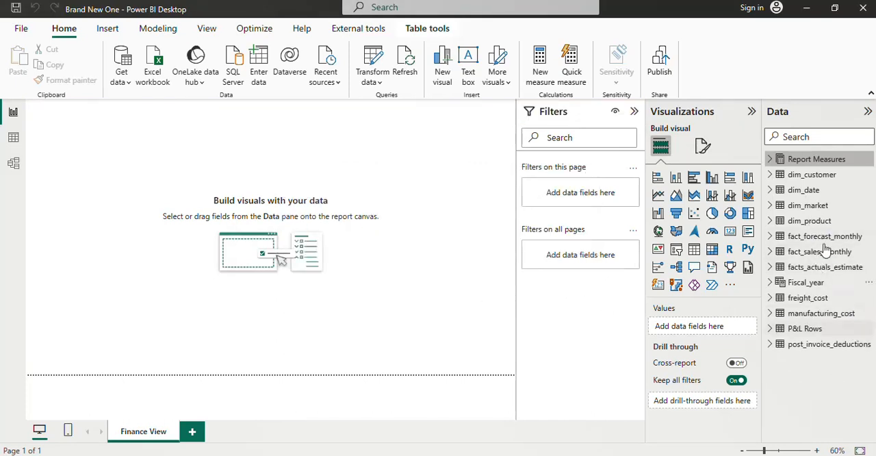
Step: Check the P&L Rows table in the model and its data rows, and return to the report page
click(812, 330)
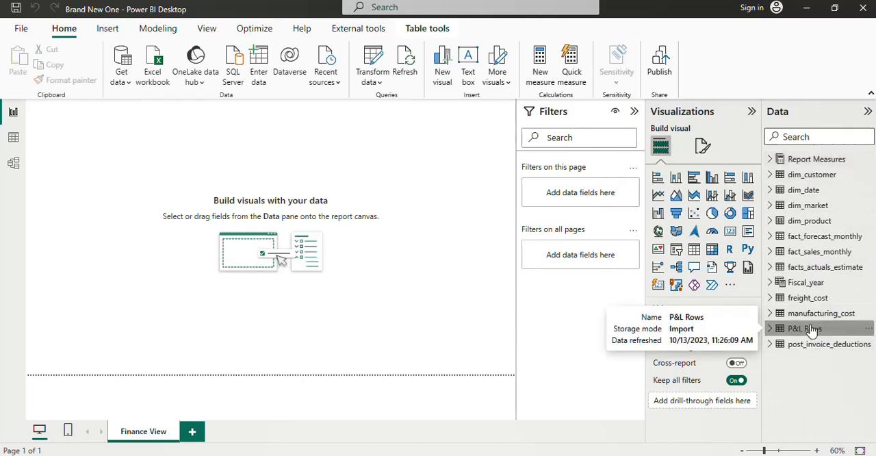
click(14, 139)
click(17, 162)
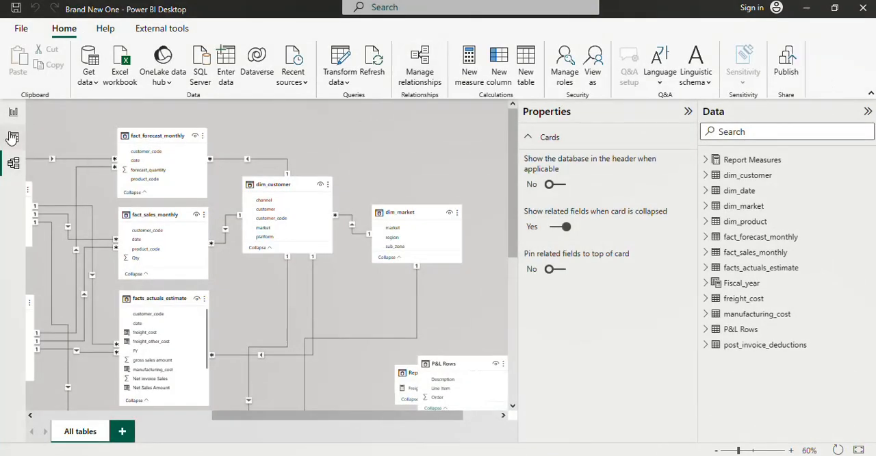
click(13, 138)
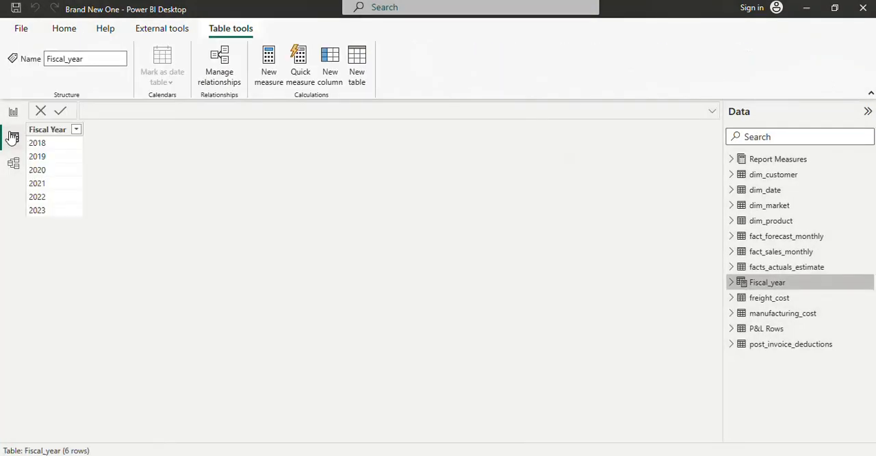
click(762, 330)
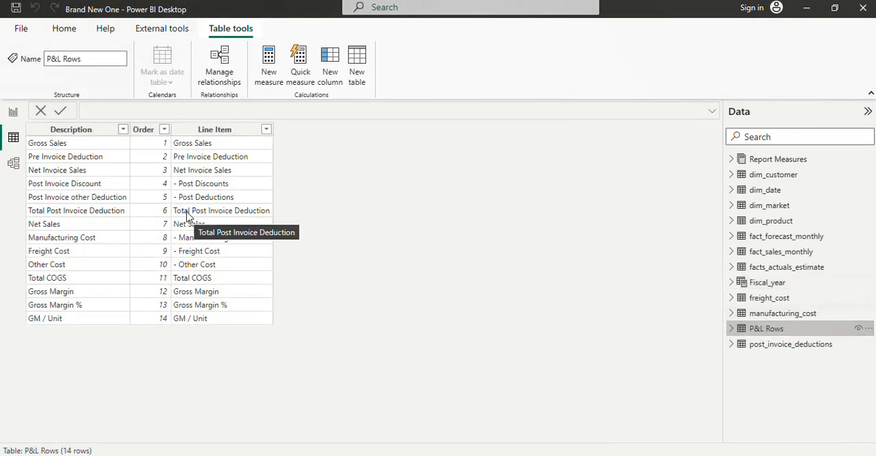
click(13, 113)
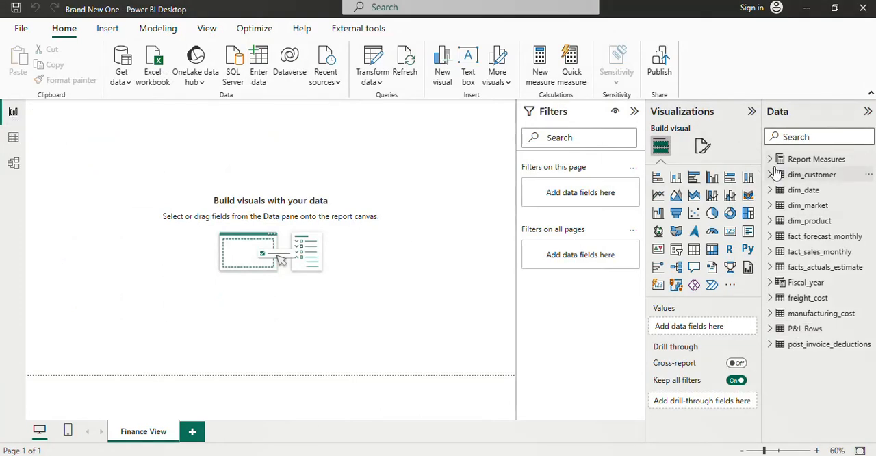
Step: Place the NIS $ measure from Report Measures on the Finance View page as a matrix visual
click(771, 159)
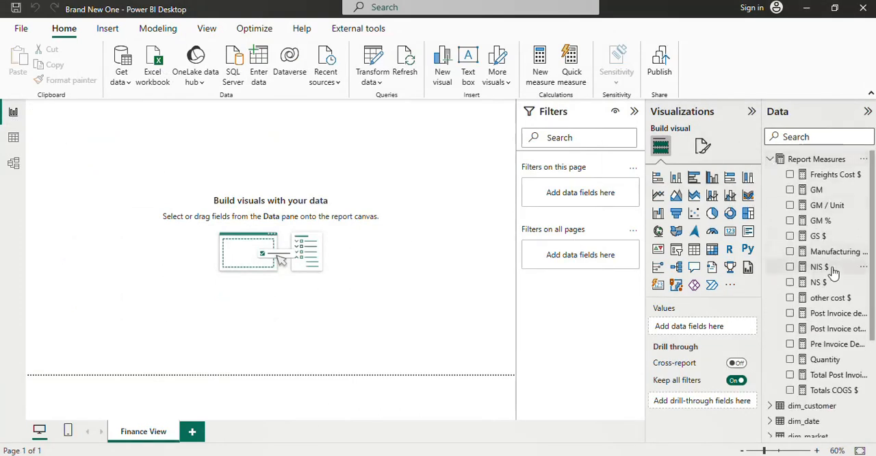
drag(833, 272, 292, 160)
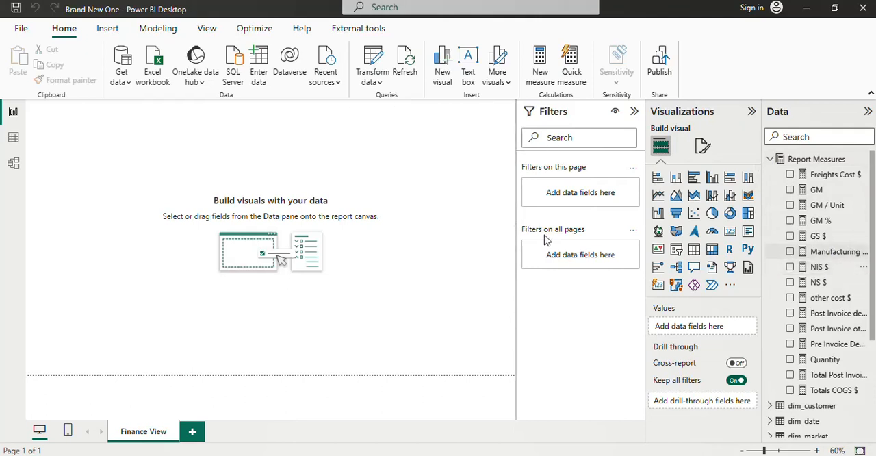
click(713, 250)
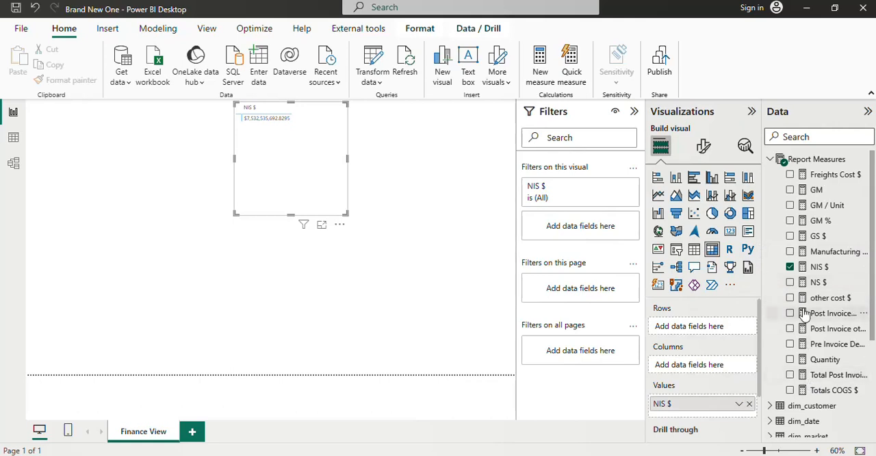
Step: Add the Line Item field from P&L Rows to the matrix as its row field, leaving Order out
scroll(804, 291, down, 3)
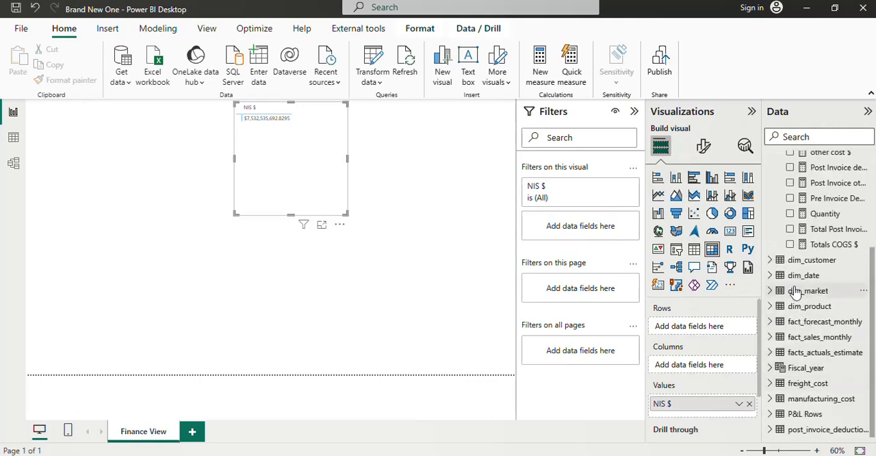
click(787, 416)
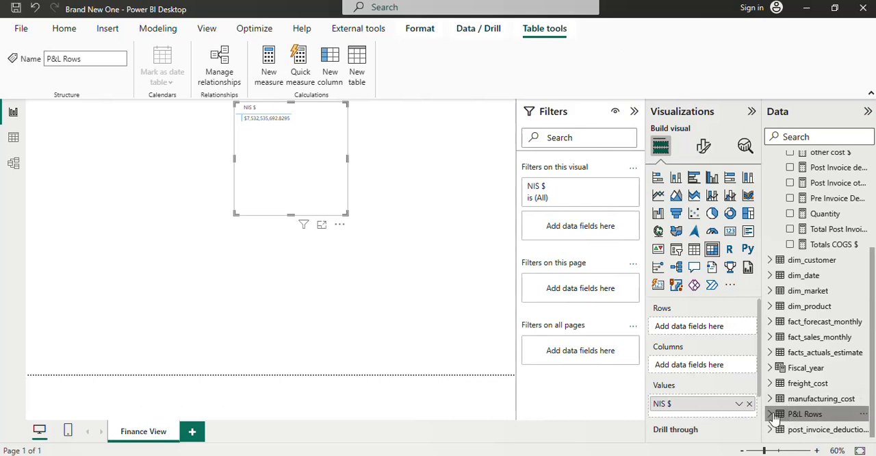
click(770, 414)
click(790, 414)
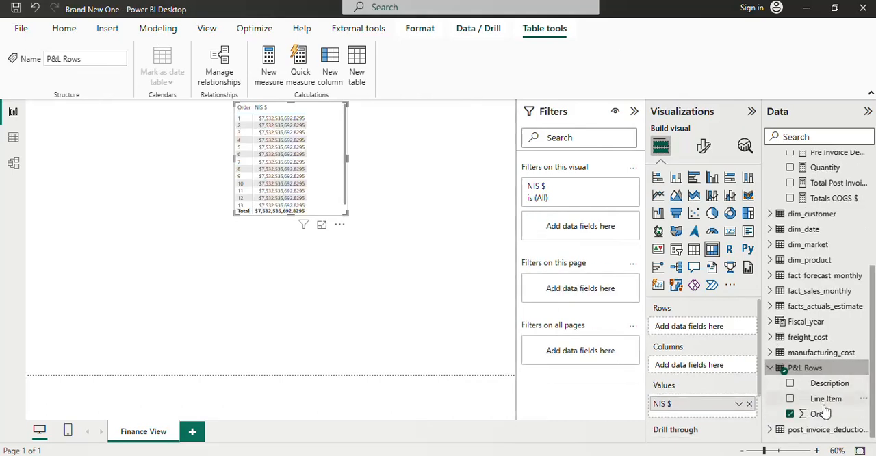
click(790, 414)
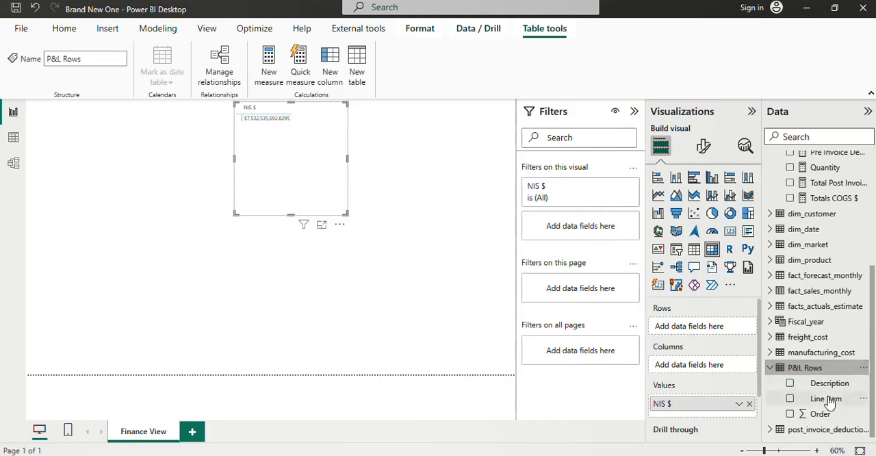
drag(830, 404, 716, 331)
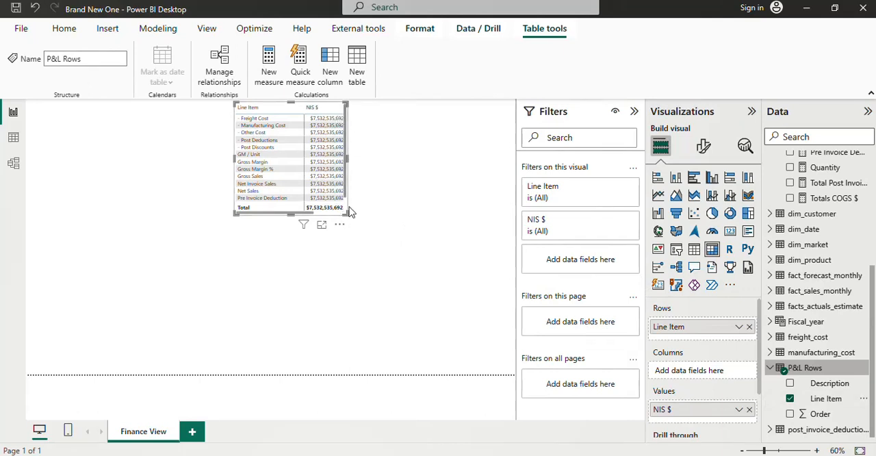
Step: Move the matrix down and to the left on the page and enlarge it so all line items fit
click(324, 230)
click(277, 134)
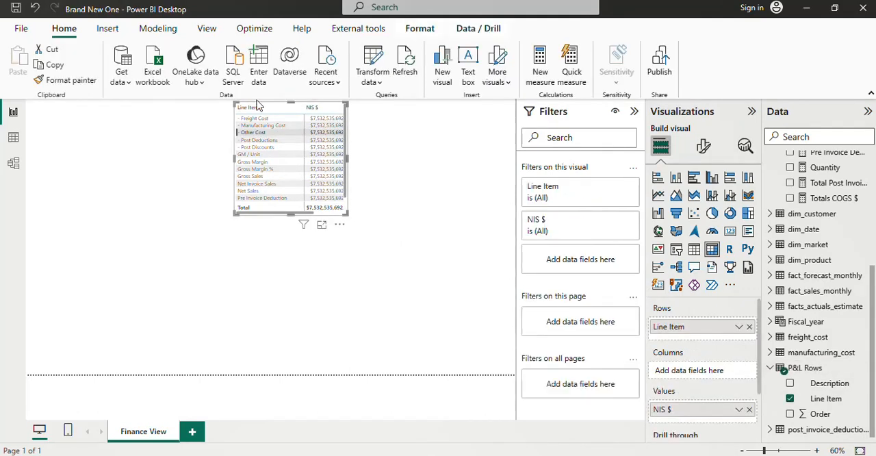
drag(259, 110, 165, 153)
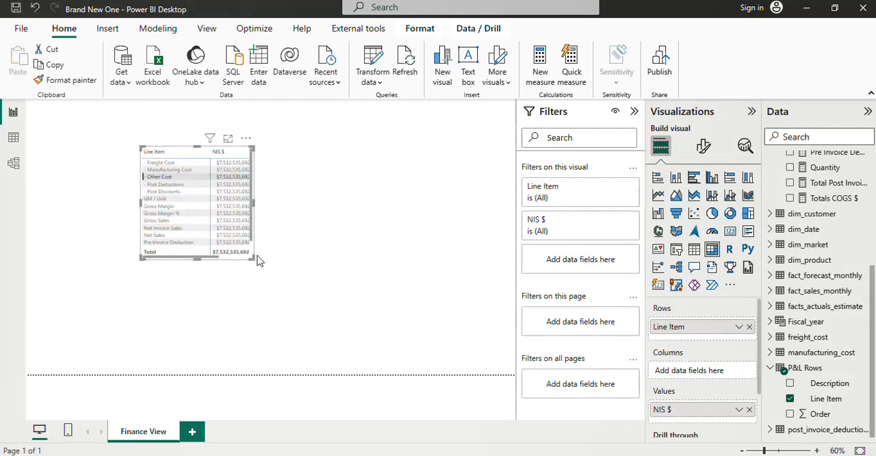
drag(254, 258, 295, 283)
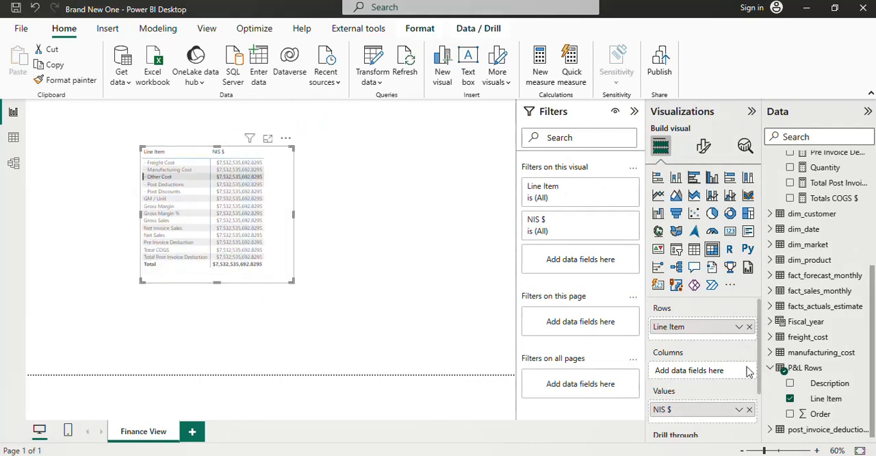
Step: Remove the NIS $ measure from the matrix values
click(749, 410)
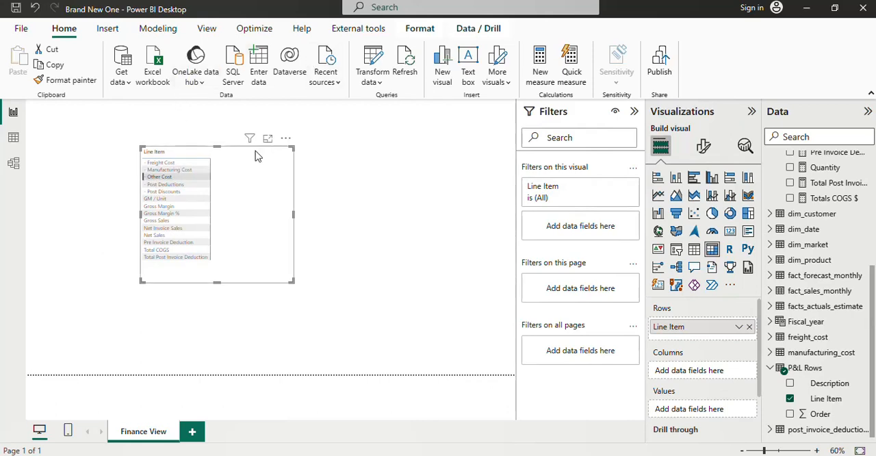
click(158, 28)
click(64, 28)
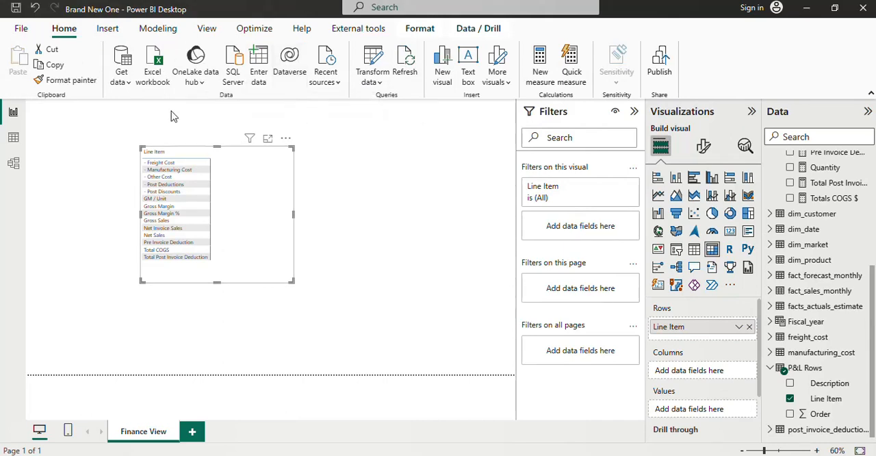
Step: Sort the Line Item column of the P&L Rows table by the Order column and return to the report page
click(13, 137)
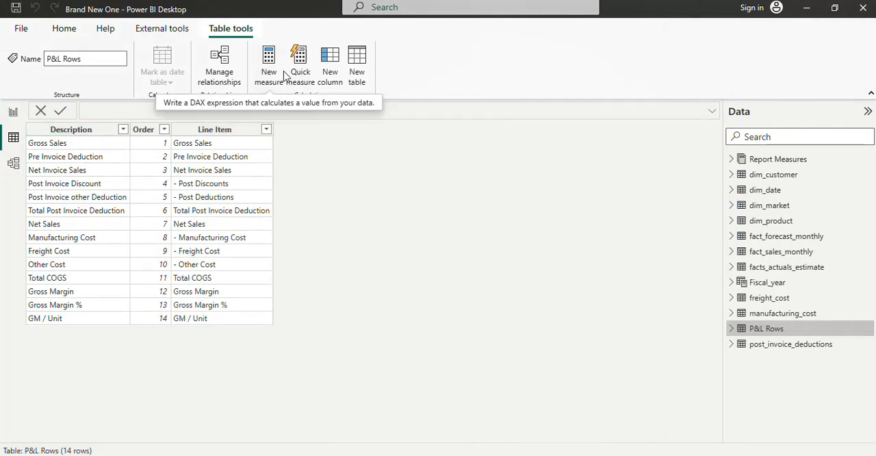
click(225, 130)
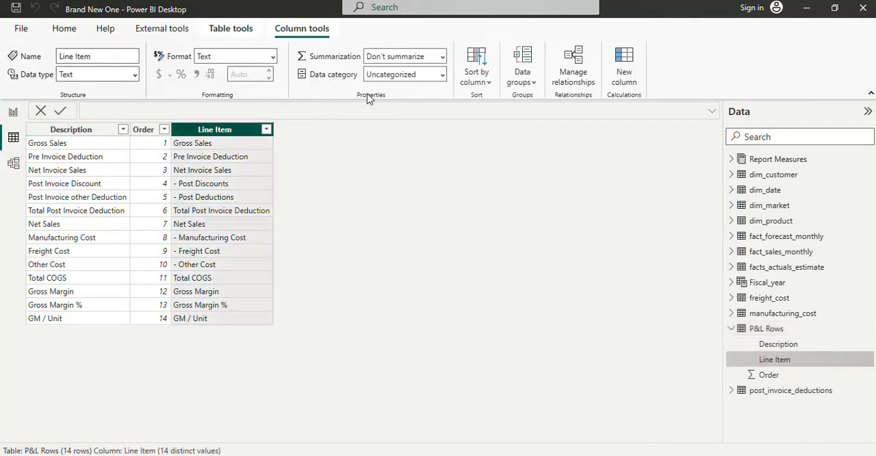
click(490, 90)
click(477, 143)
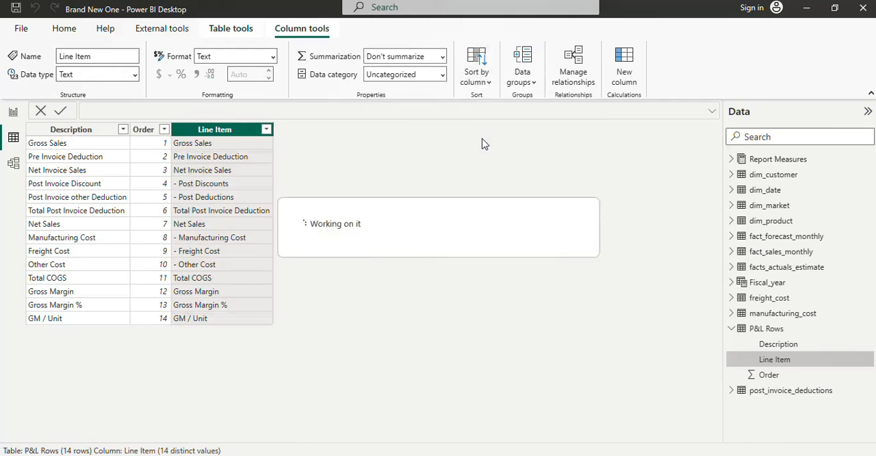
click(13, 112)
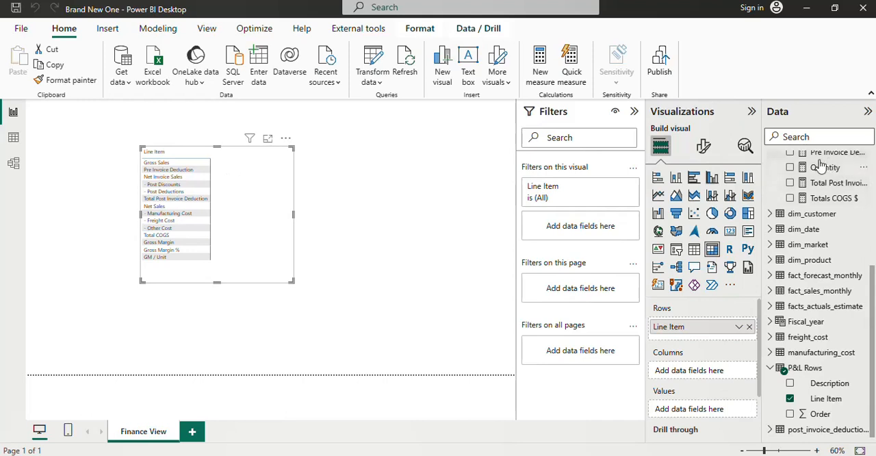
Step: Create a new measure in the Report Measures table and name it P&L Values
scroll(822, 184, up, 3)
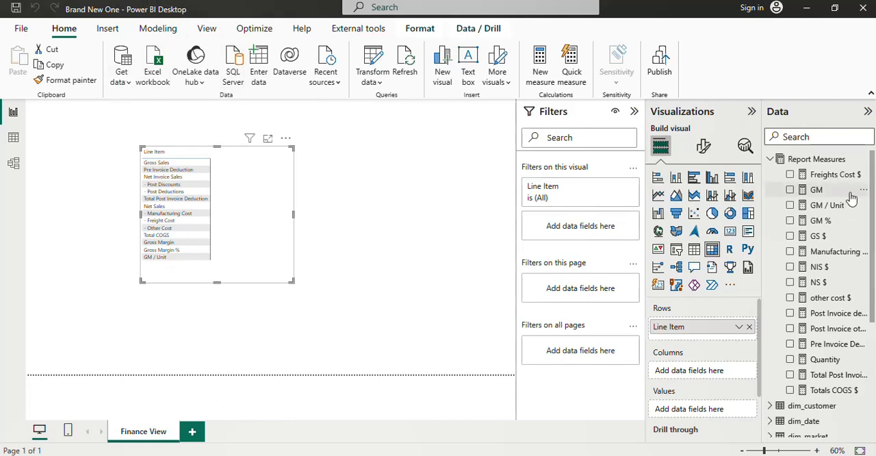
right_click(821, 160)
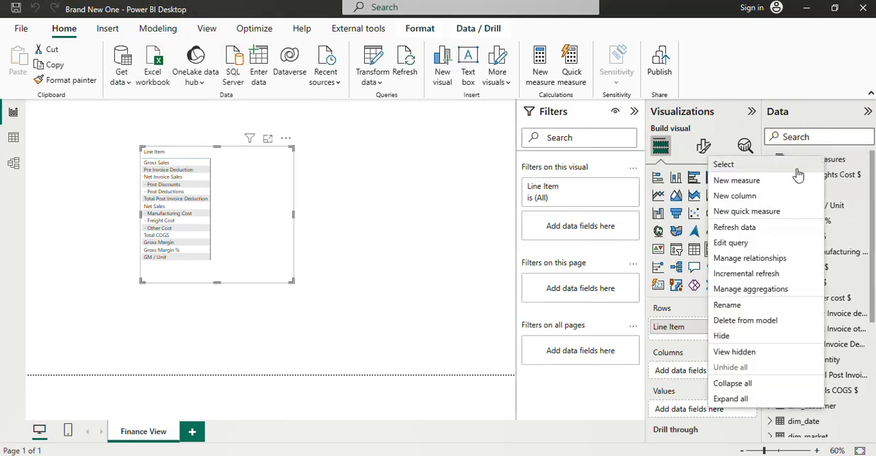
key(Escape)
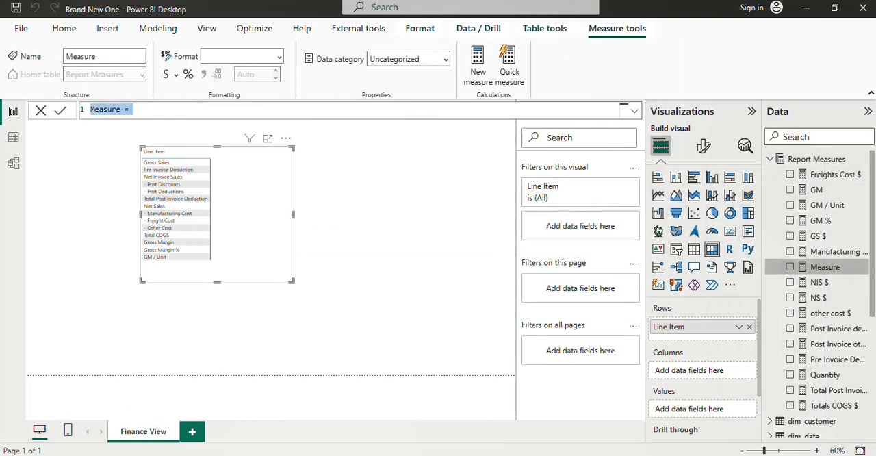
text(P&L Values)
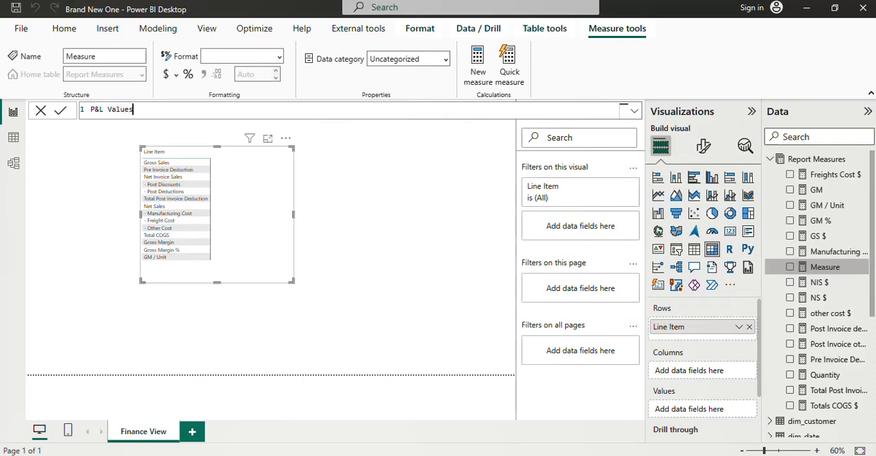
Step: Extend the P&L Values formula with blank lines down to line 18 and place the cursor on line 3
key(shift+Return)
key(shift+Return)
key(shift+Return)
key(shift+Return)
key(shift+Return)
key(shift+Return)
key(shift+Return)
key(shift+Return)
key(shift+Return)
key(shift+Return)
key(shift+Return)
key(shift+Return)
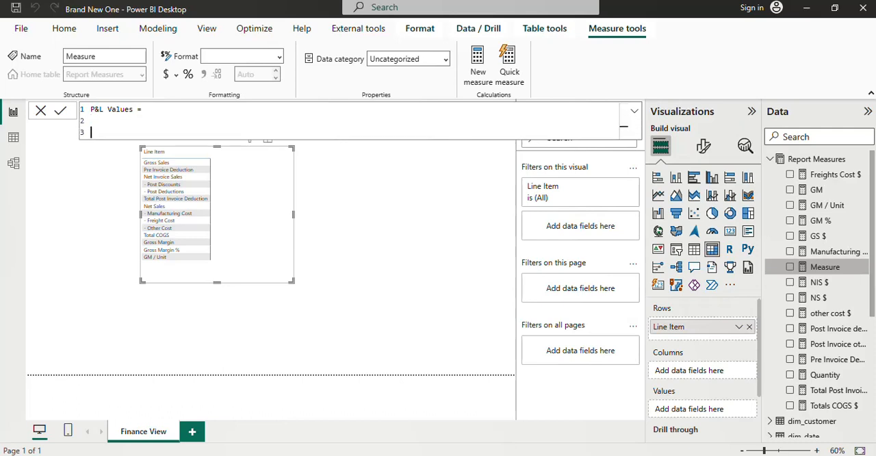
key(shift+Return)
key(shift+Return)
key(shift+Return)
key(shift+Return)
key(shift+Return)
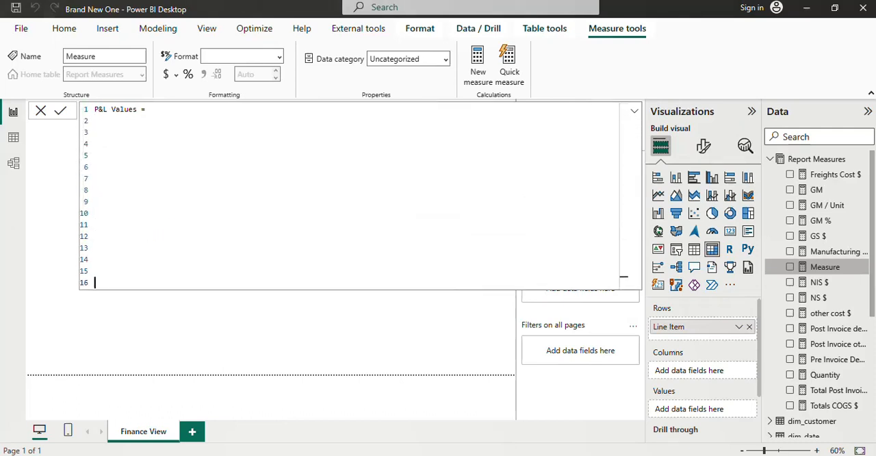
key(Up)
key(Up)
key(Up)
key(Up)
key(Up)
key(Up)
key(Up)
key(Up)
key(Up)
key(Up)
key(Up)
key(Up)
key(Up)
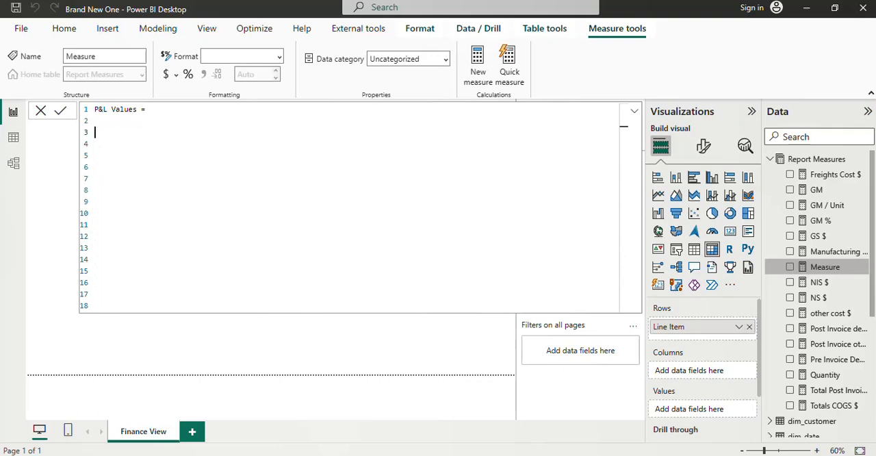
Step: Start a SWITCH function on line 3 with TRUE() as its expression on line 4
text(swi)
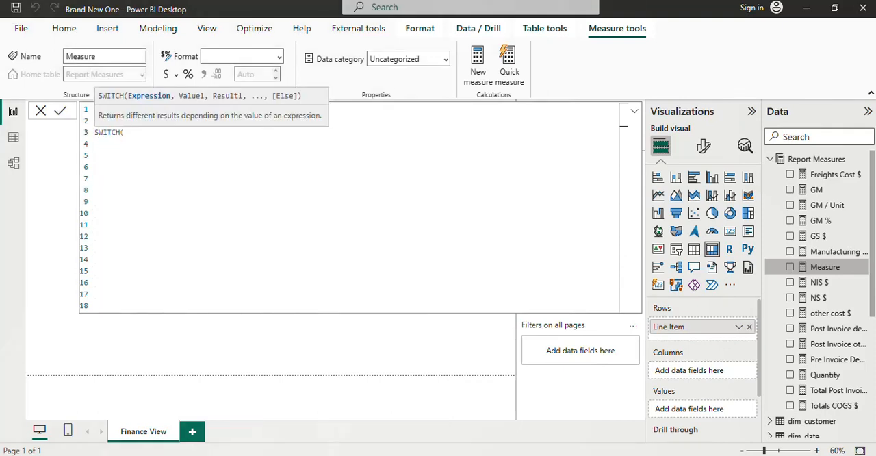
text())
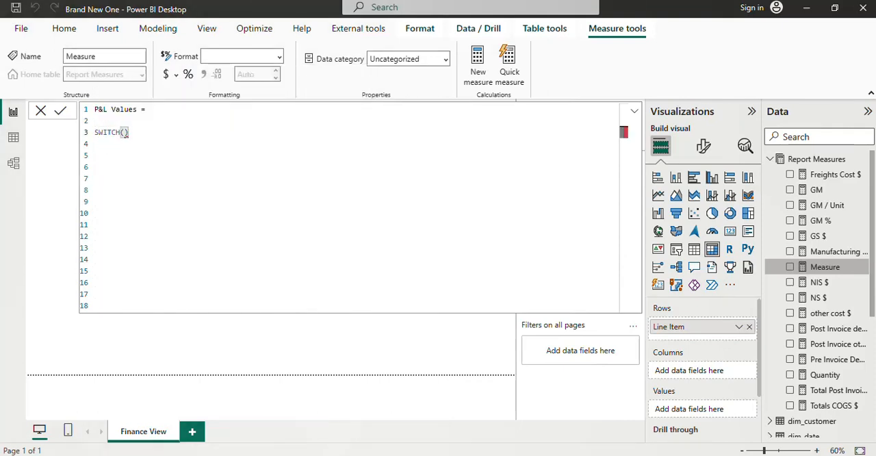
key(BackSpace)
key(Return)
text(Tru)
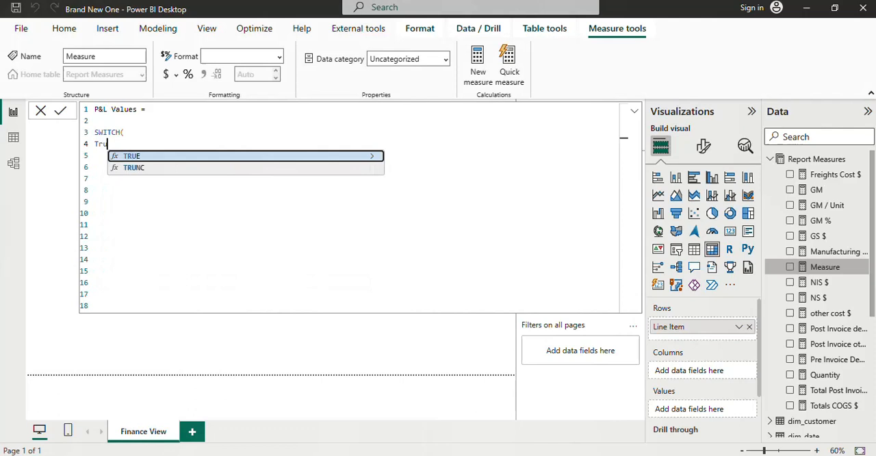
key(Tab)
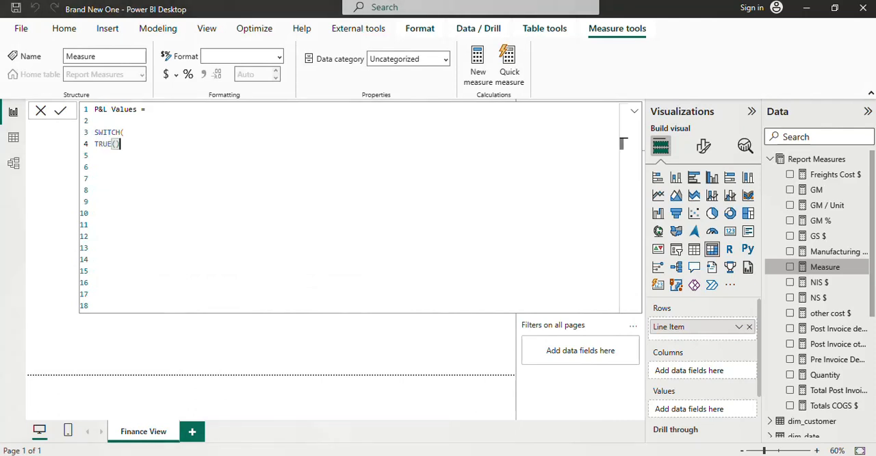
text(,)
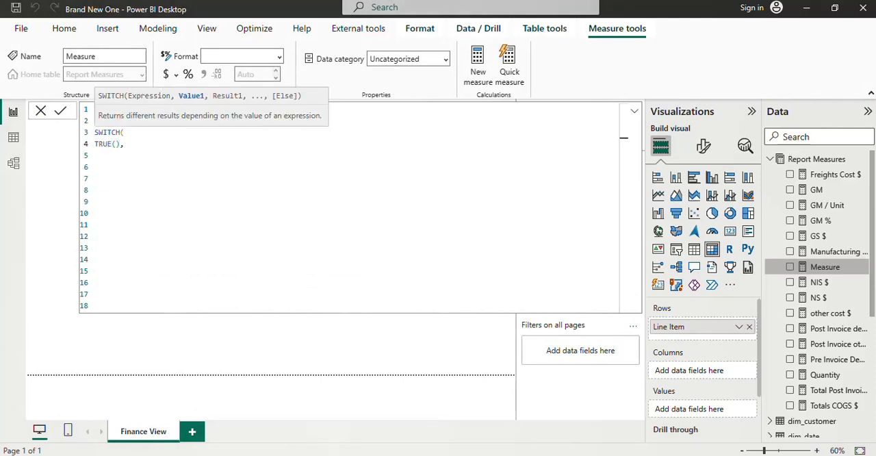
Step: Enter the first SWITCH condition on line 5 as MAX('P&L Rows'[Order])=1
key(Return)
text(Ma)
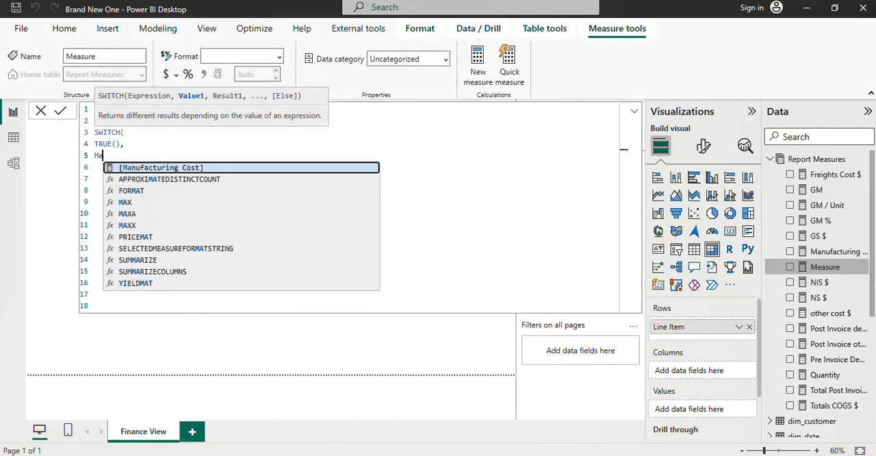
key(Down)
key(Down)
key(Down)
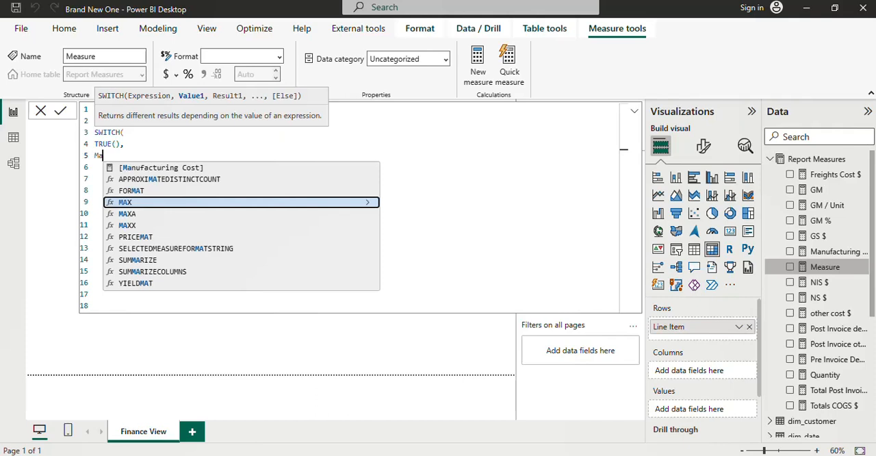
text(x)
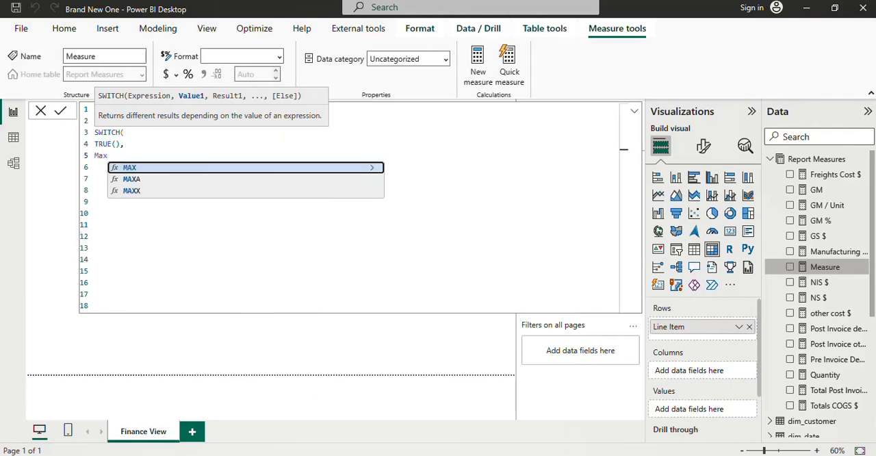
key(Tab)
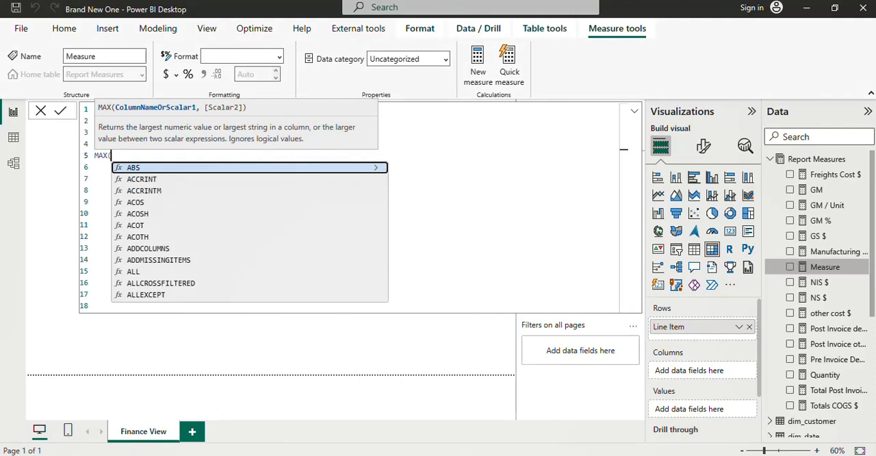
text('P&L Rows')
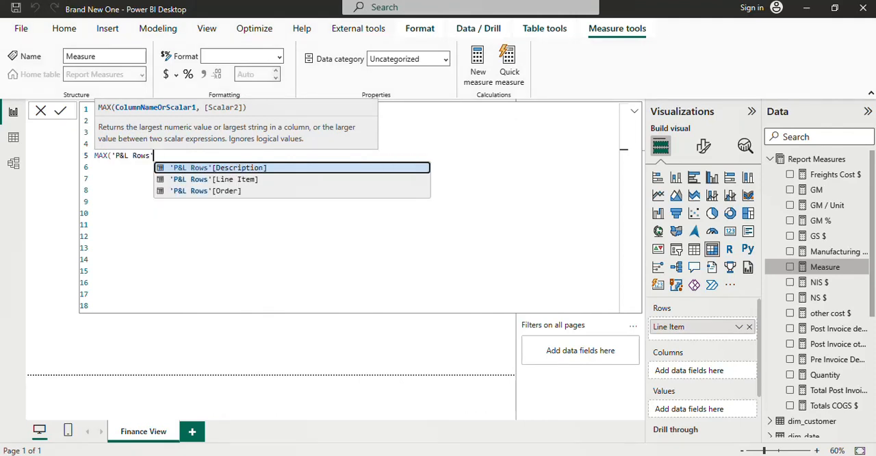
key(Down)
key(Down)
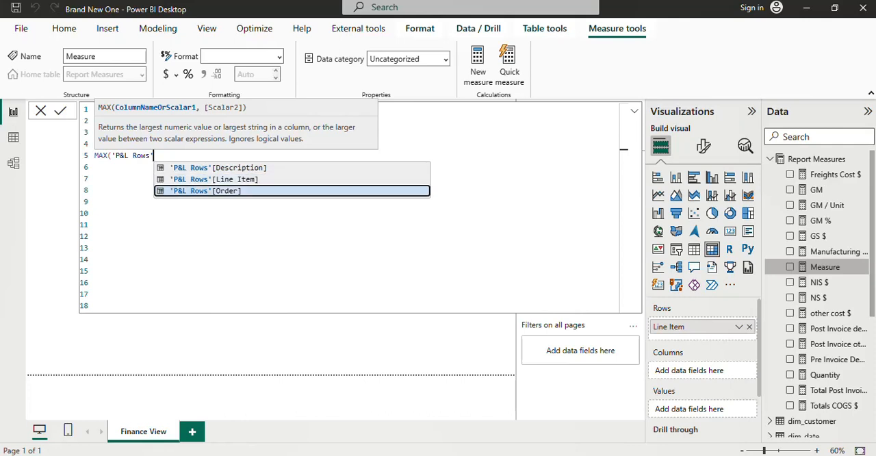
key(Tab)
text())
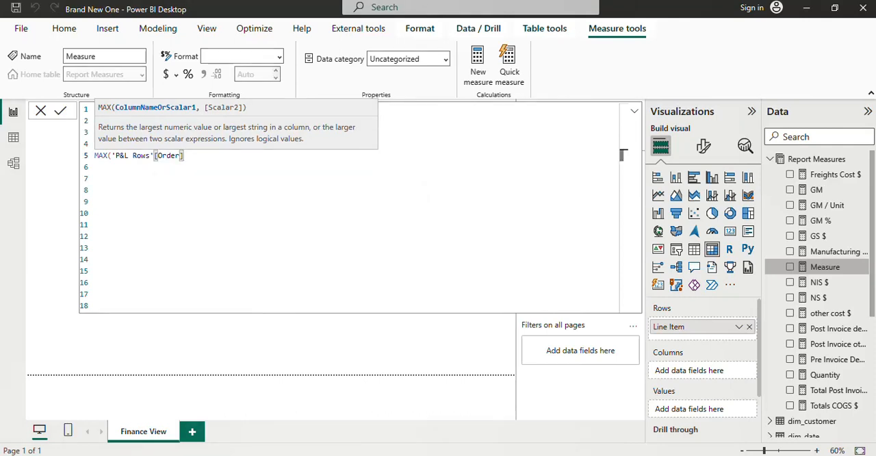
text())
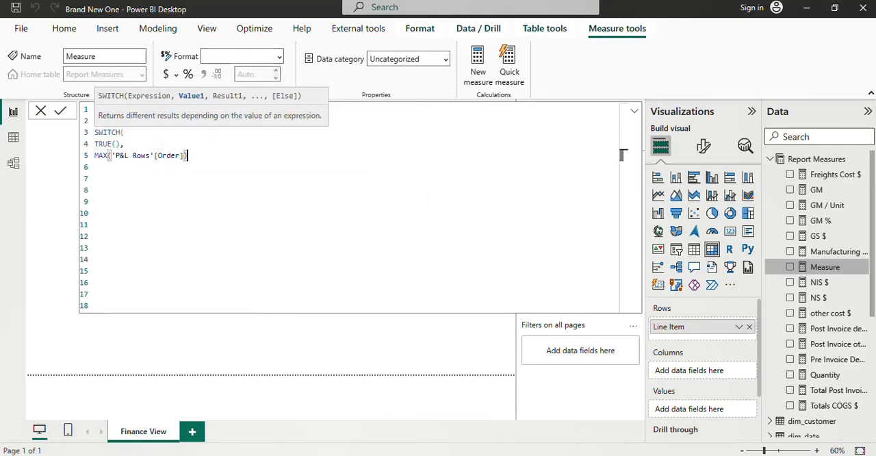
text(=1, )
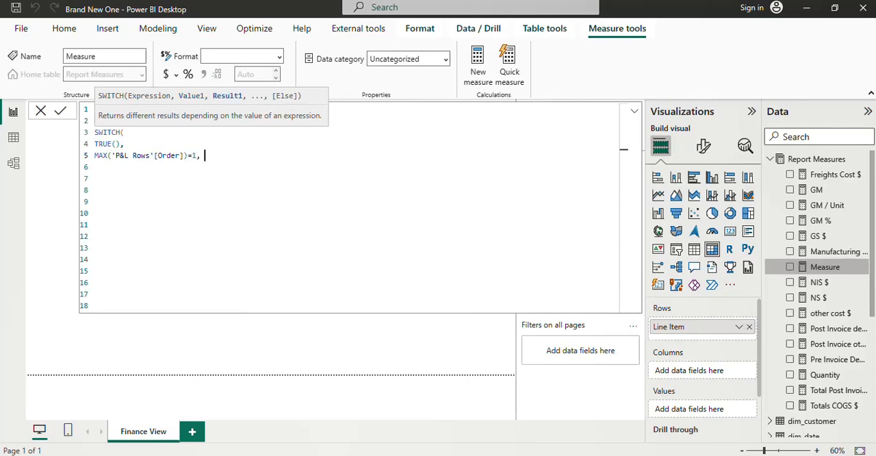
text([gs)
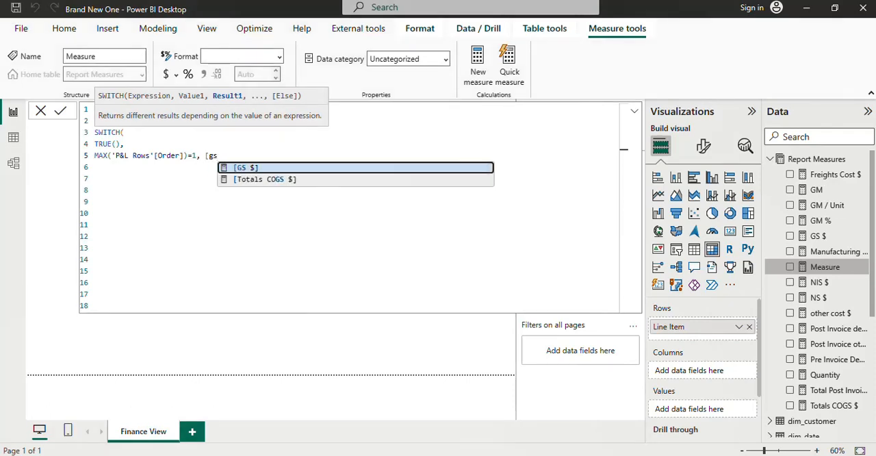
Step: Set the result for the order 1 condition to [GS $]/1000000, ending with a comma
key(Tab)
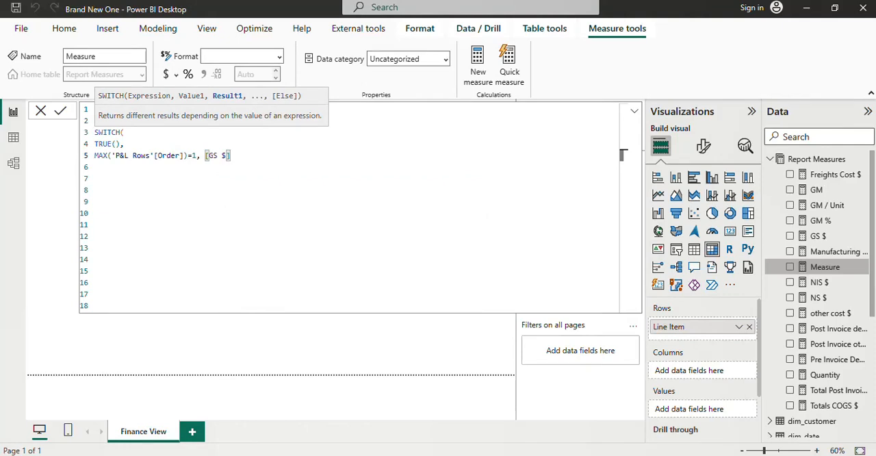
key(Return)
click(623, 155)
text(/1000000)
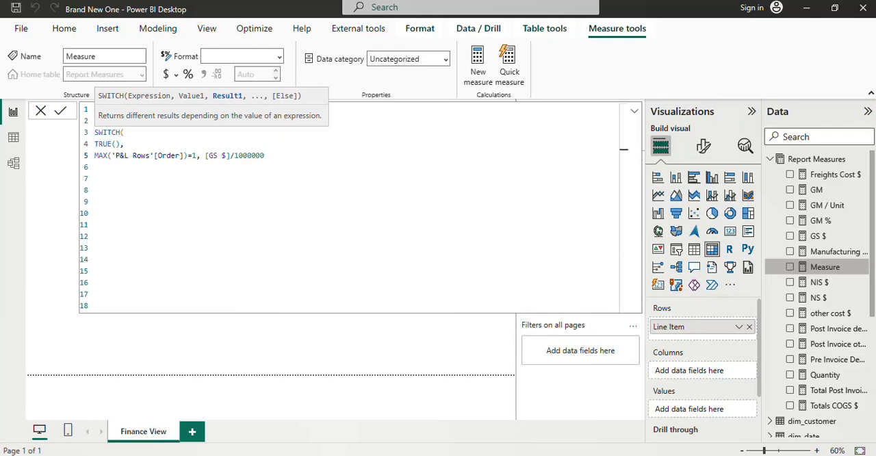
text(,)
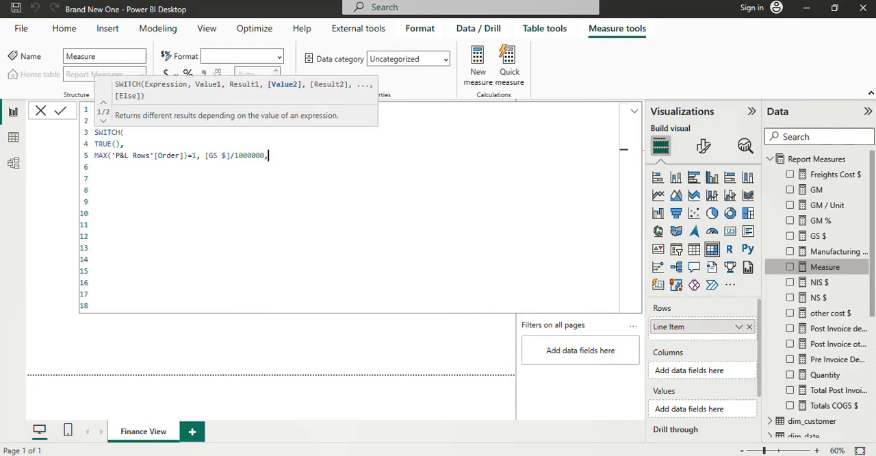
Step: Commit the P&L Values formula with only its first condition and result entered
key(Down)
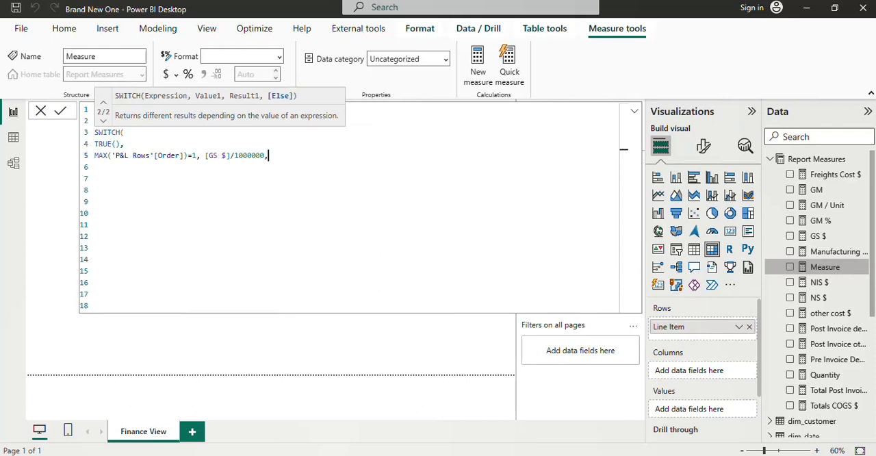
key(alt)
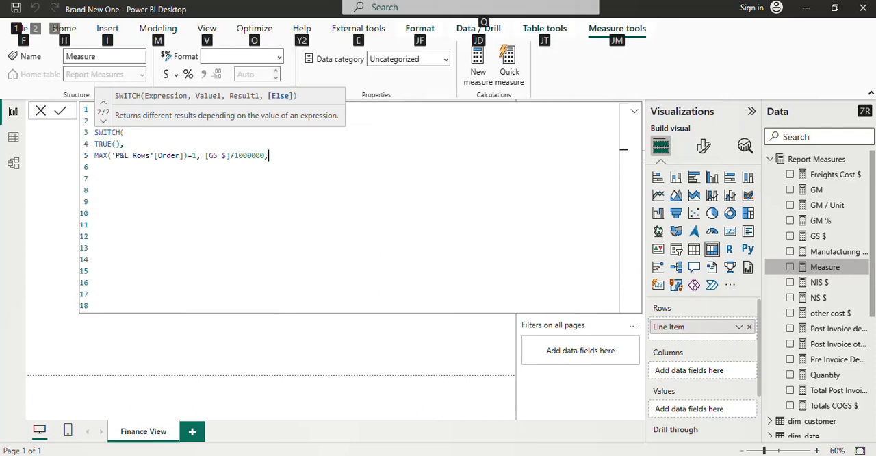
key(alt+Down)
key(alt+Down)
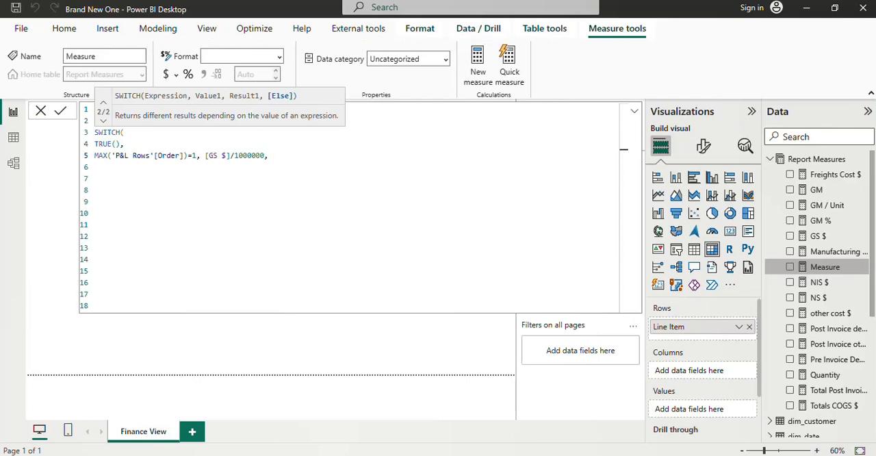
key(Escape)
key(Return)
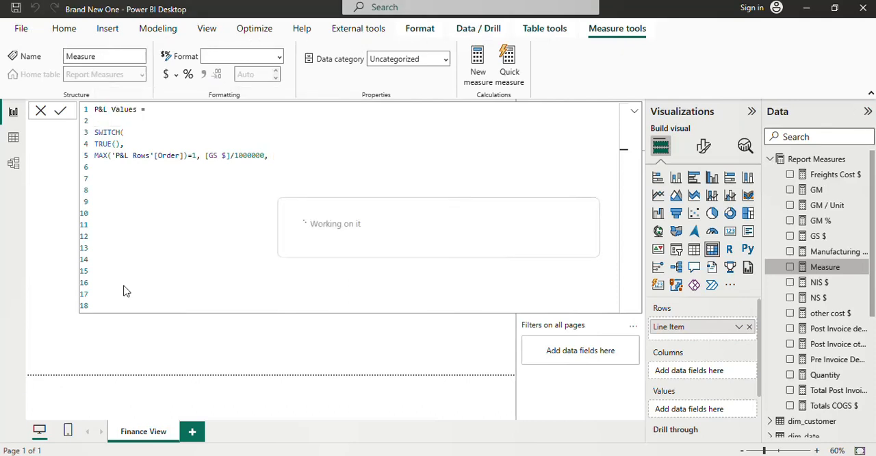
Step: Enter the second SWITCH condition on line 6 as MAX('P&L Rows'[Order])=2, followed by a comma
click(108, 169)
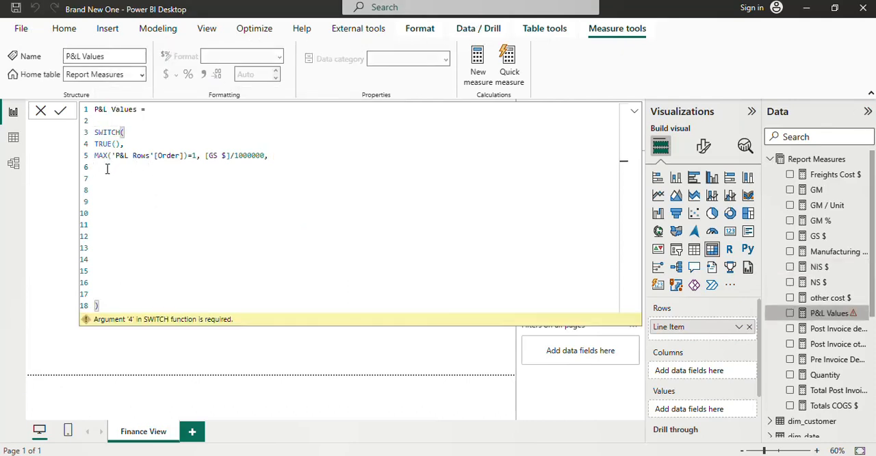
text(ma)
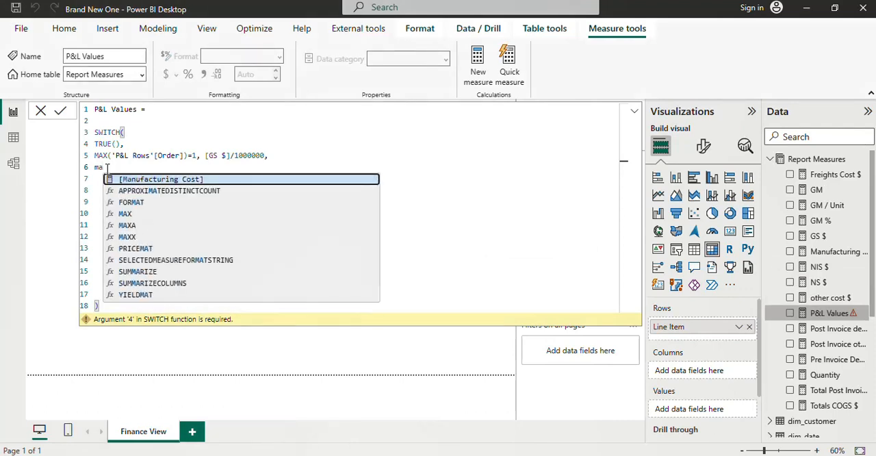
key(Down)
key(Down)
key(Down)
key(Tab)
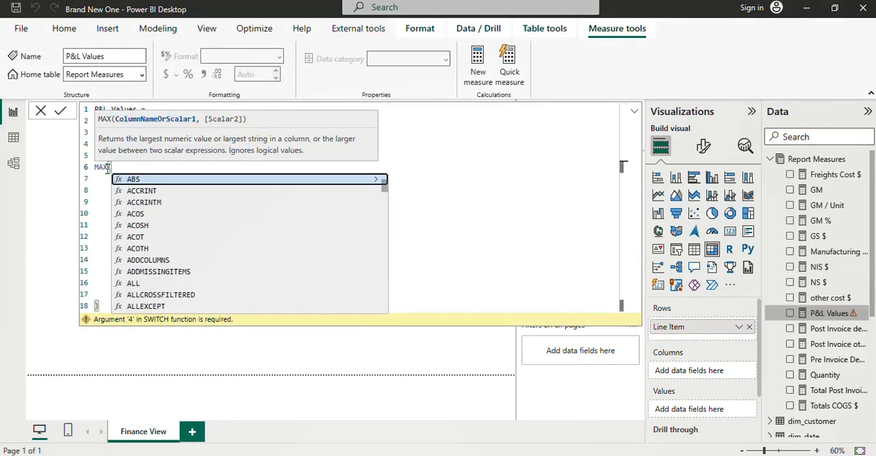
text(p)
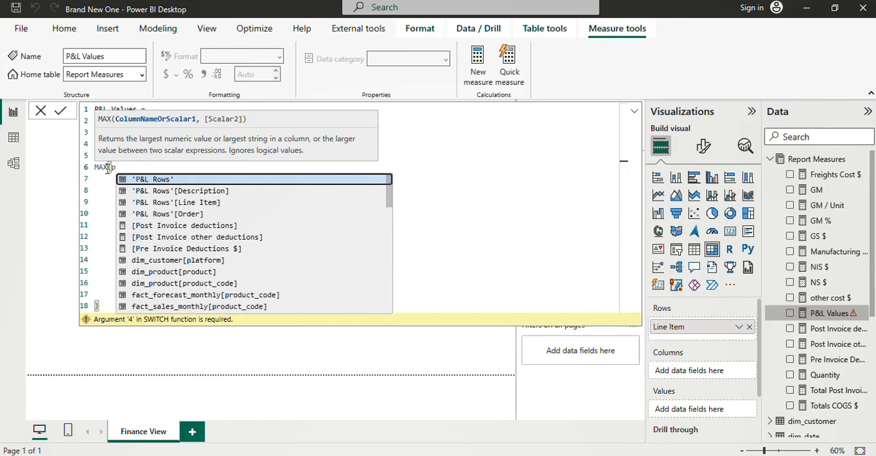
key(Down)
key(Down)
key(Down)
key(Tab)
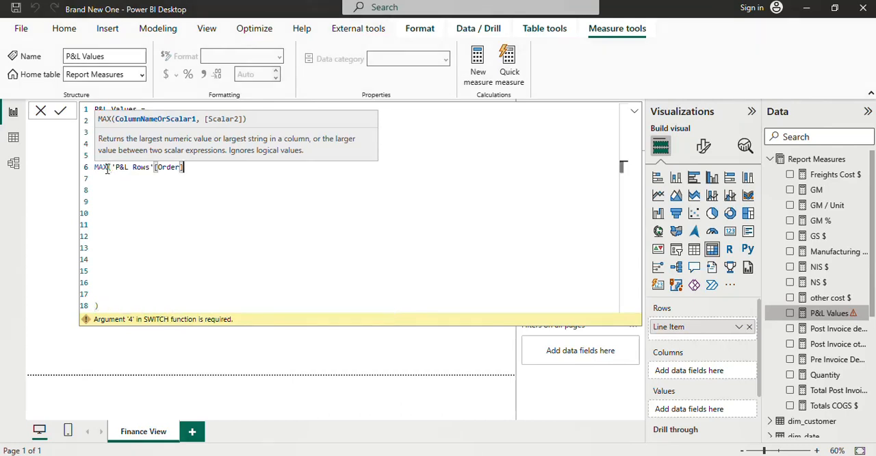
text()=2,)
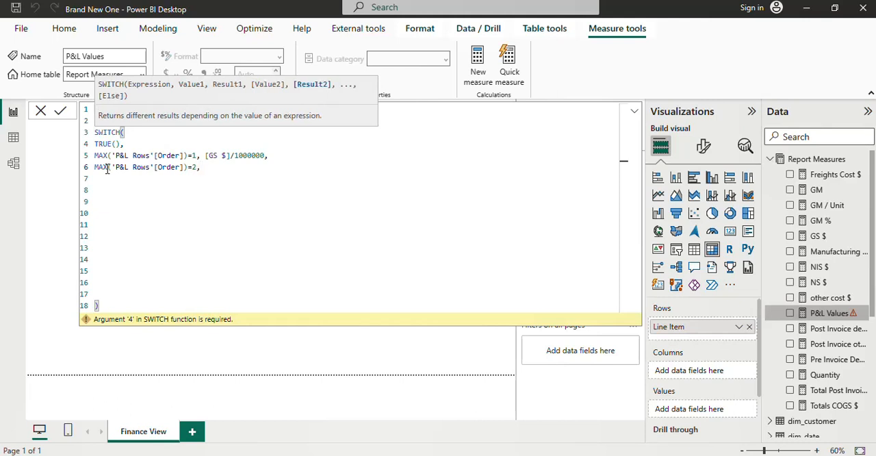
text( [)
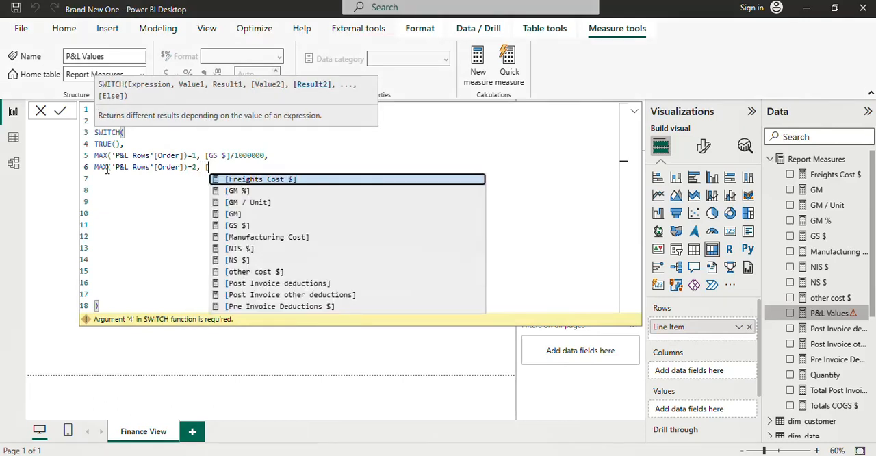
text(pre)
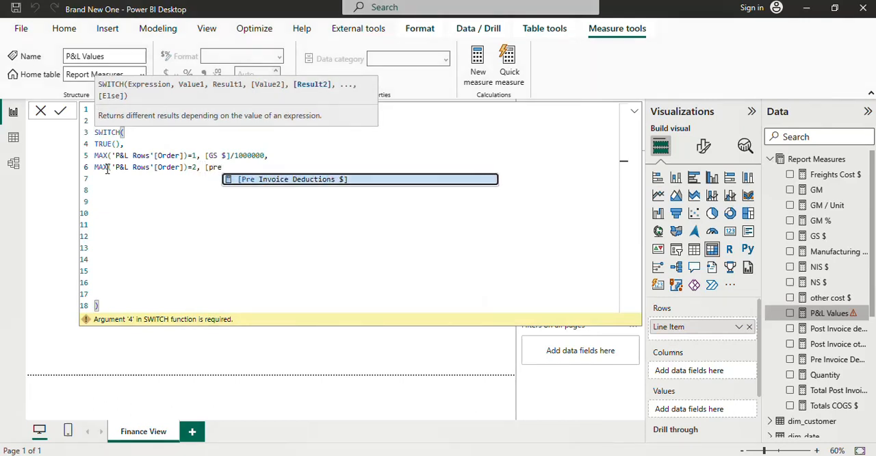
Step: Set the result for the order 2 condition to [Pre Invoice Deductions $]/1000000, ending with a comma
key(Tab)
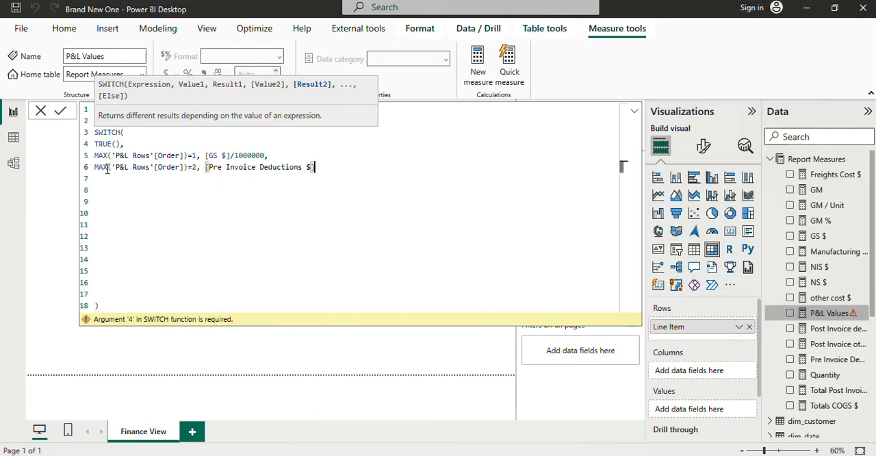
text(/)
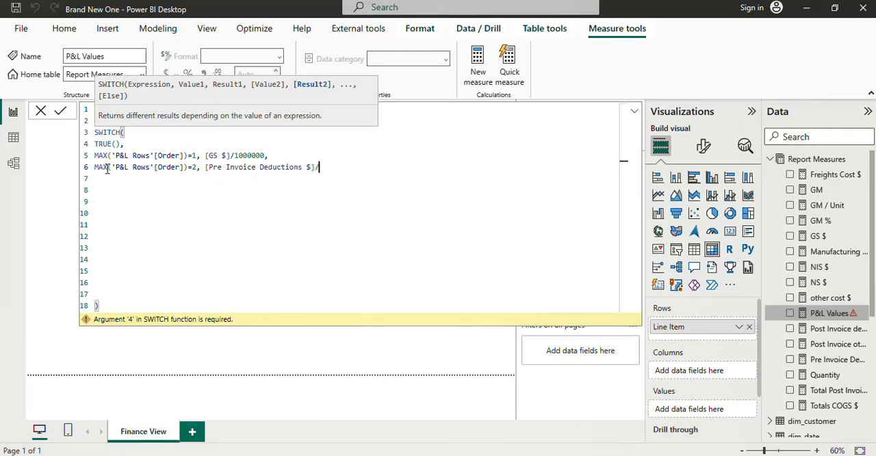
text(1000000,)
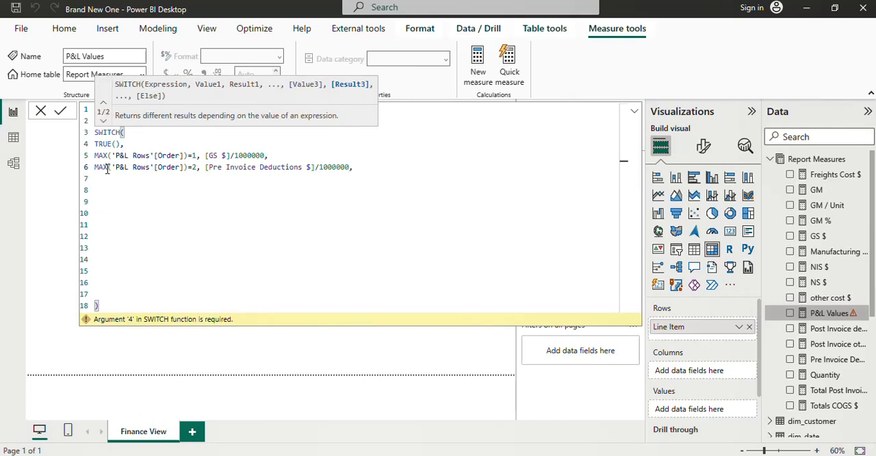
Step: Enter the third SWITCH condition on line 7 as MAX('P&L Rows'[Order])=3, followed by a comma
key(Down)
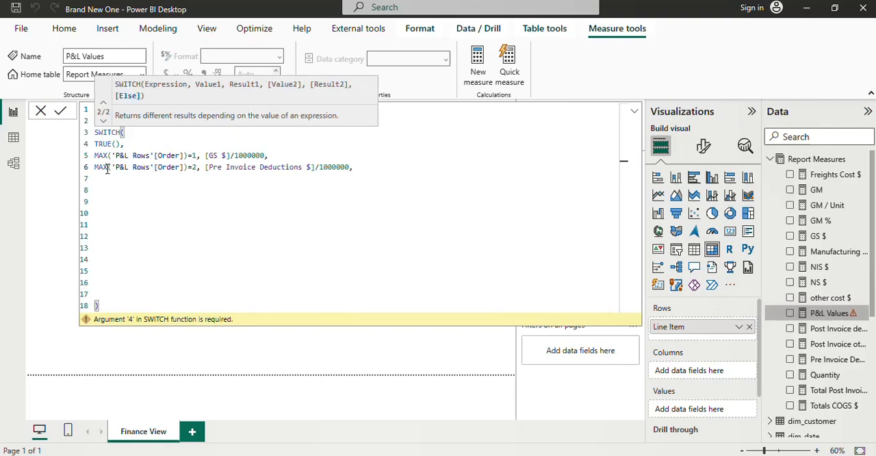
click(109, 182)
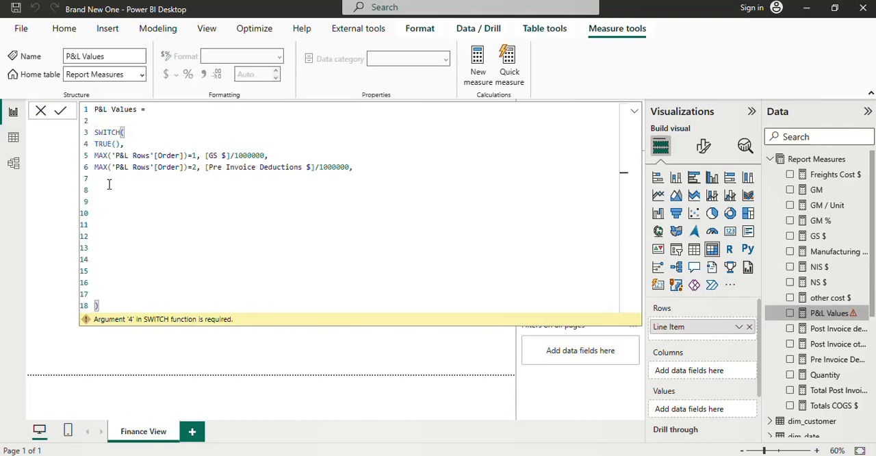
text(M)
key(BackSpace)
text(MAX()
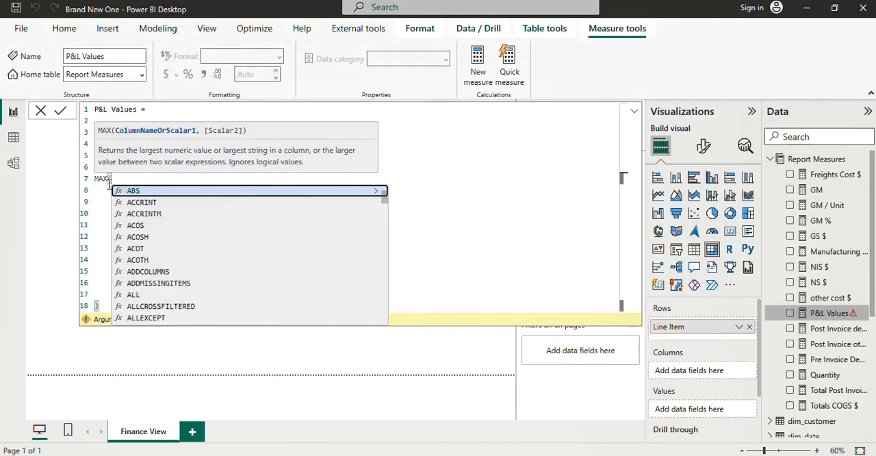
text(p)
key(Down)
key(Down)
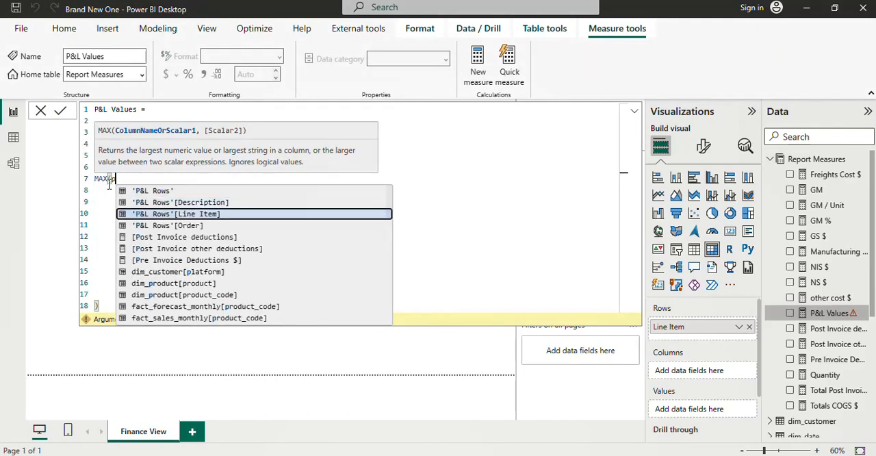
key(Down)
key(Tab)
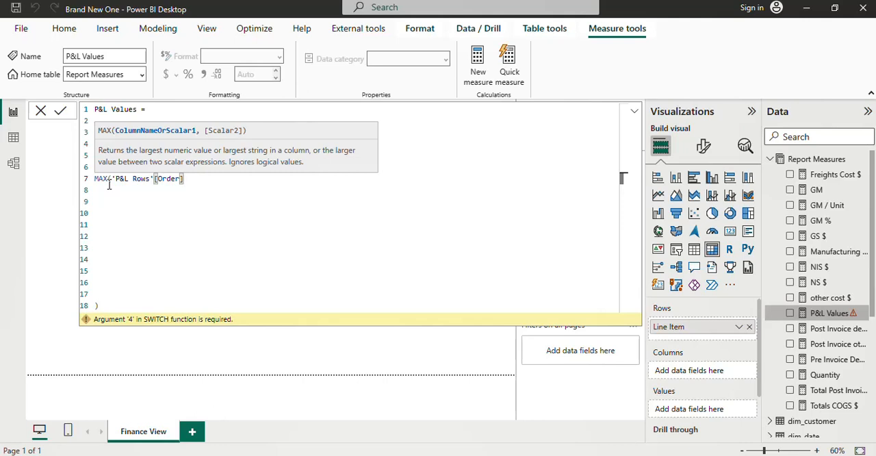
text()=)
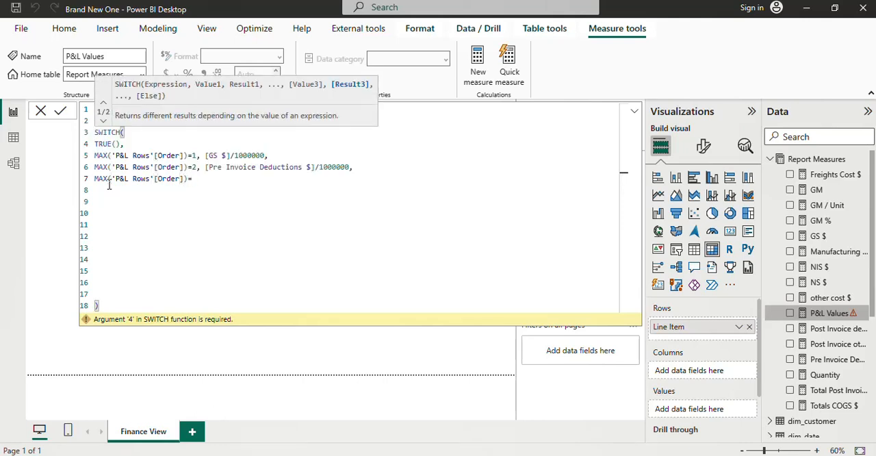
text(3, )
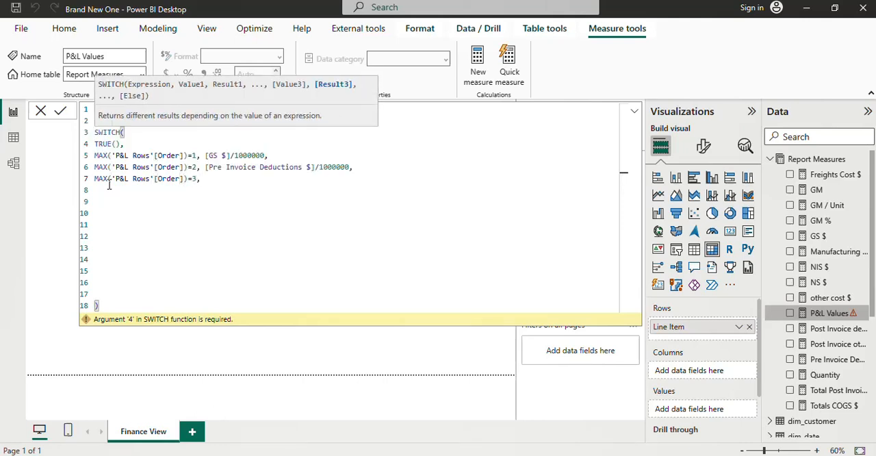
text([)
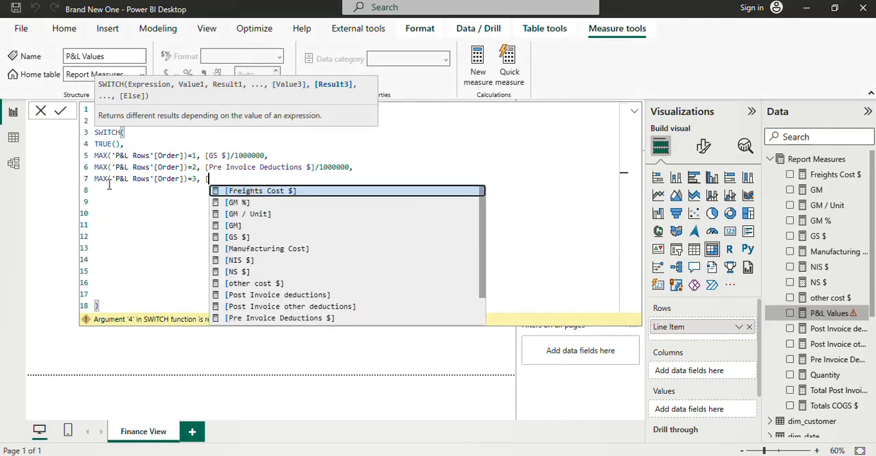
text(N)
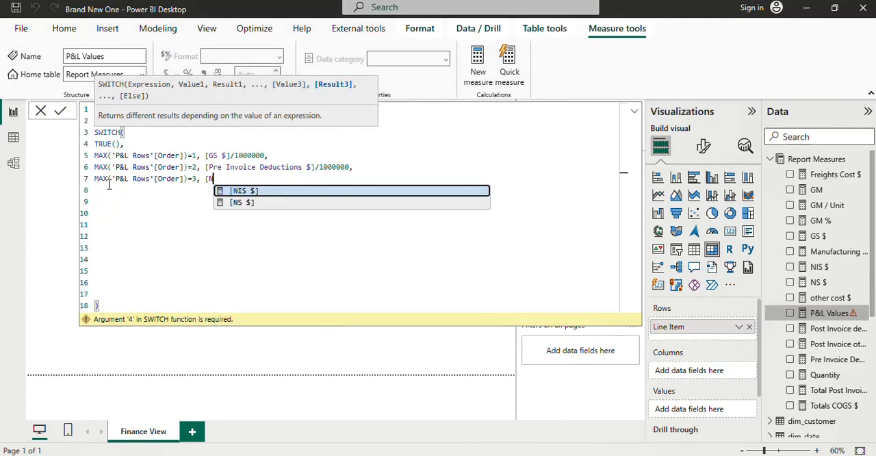
Step: Set the result for the order 3 condition to [NIS $]/1000000, ending with a comma
key(Tab)
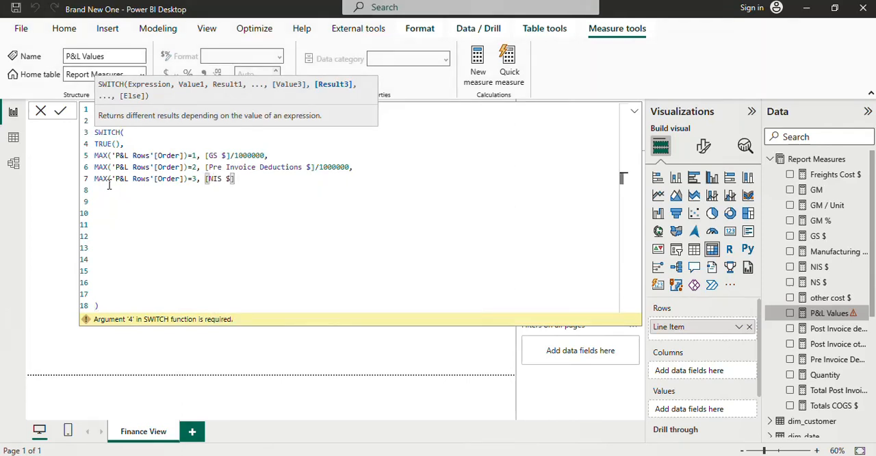
text(/1)
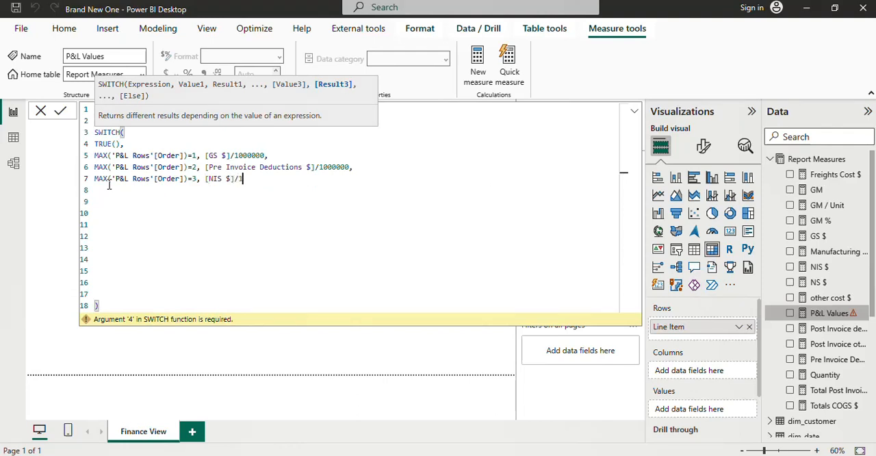
text(000000)
text(,)
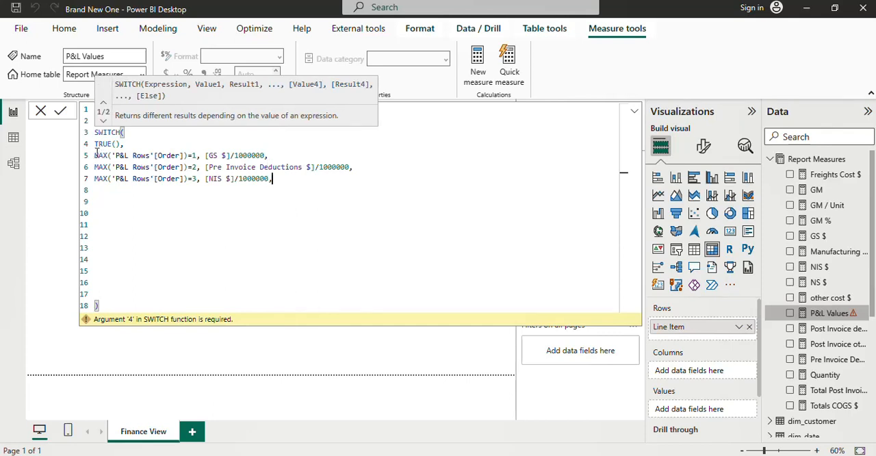
Step: Copy the three condition lines 5 to 7 and paste them four times below to fill lines 8 to 19
drag(95, 156, 277, 182)
key(ctrl+c)
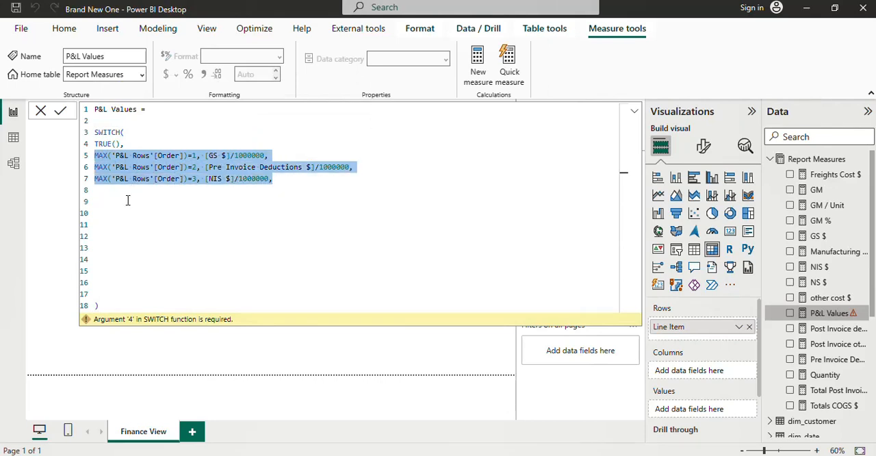
click(97, 191)
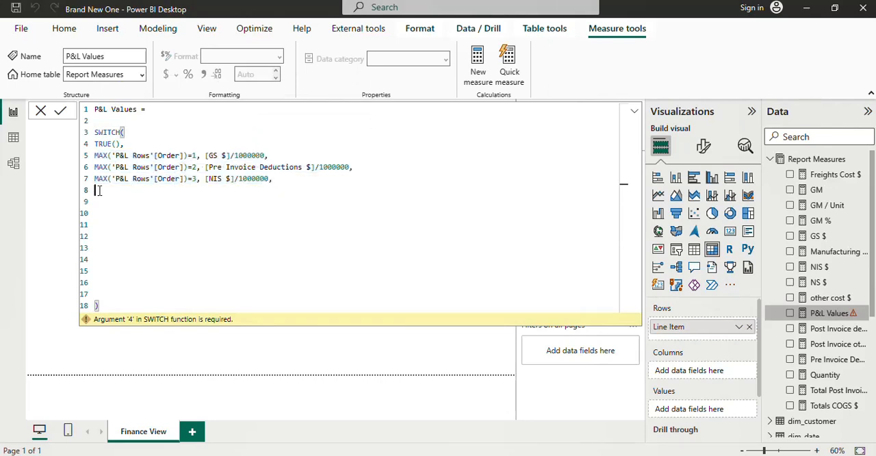
key(ctrl+v)
click(97, 227)
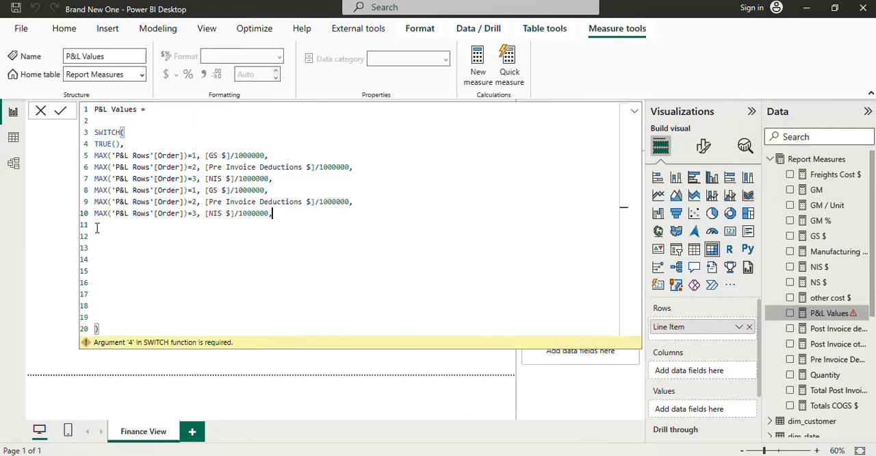
key(ctrl+v)
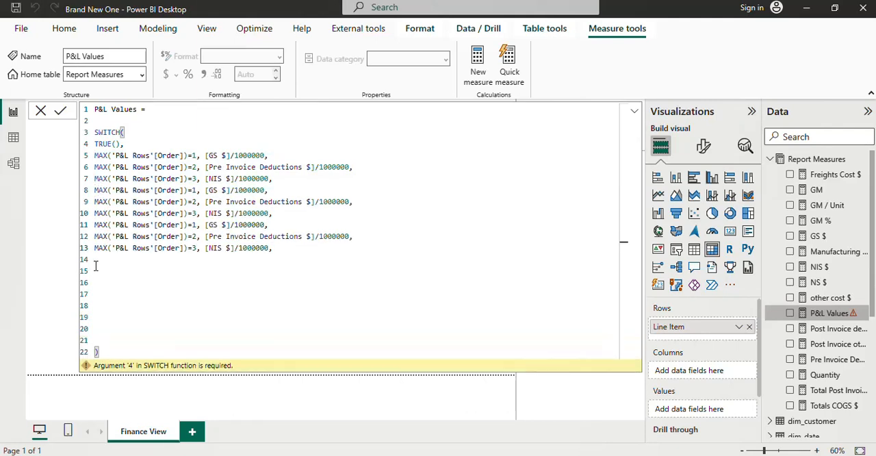
click(97, 260)
key(ctrl+v)
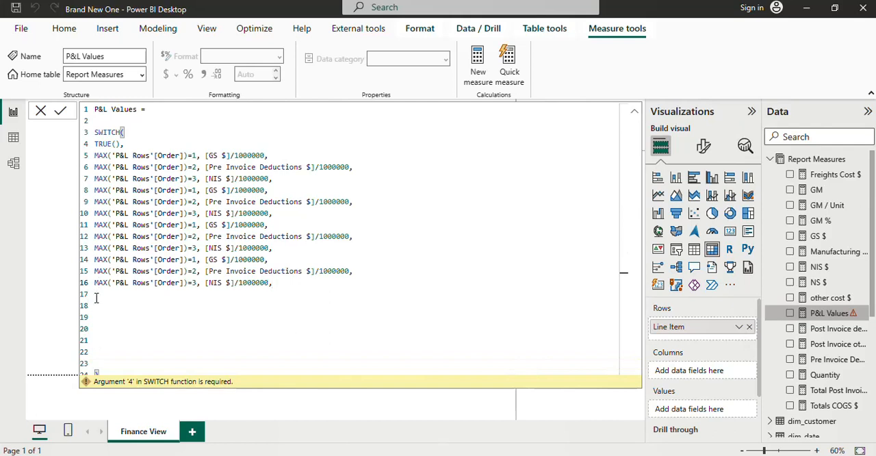
click(96, 293)
key(ctrl+v)
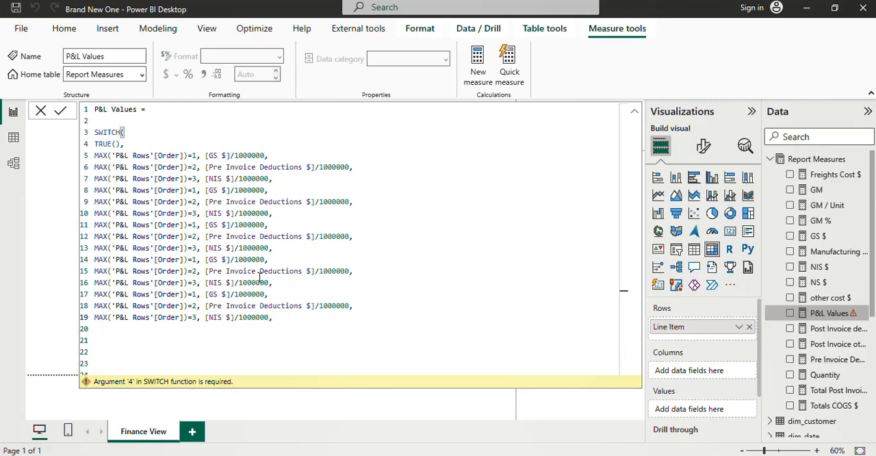
Step: Renumber the order values in the conditions on lines 8, 9 and 10 as 4, 5 and 6
click(195, 190)
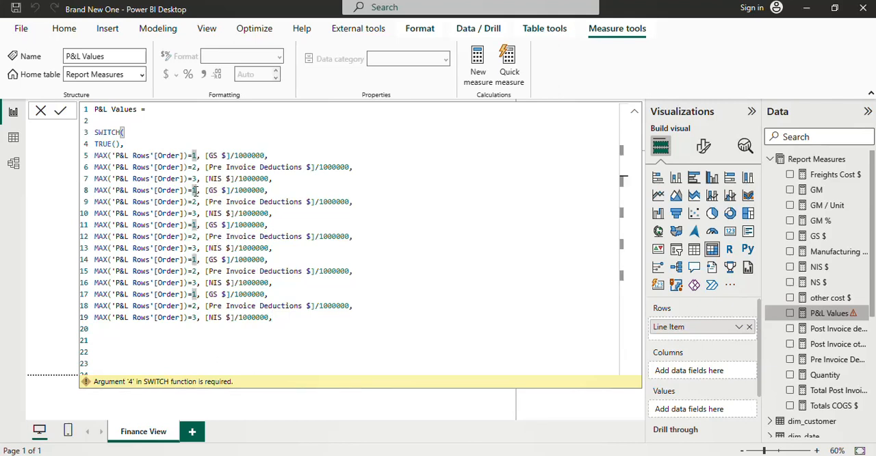
key(BackSpace)
text(4)
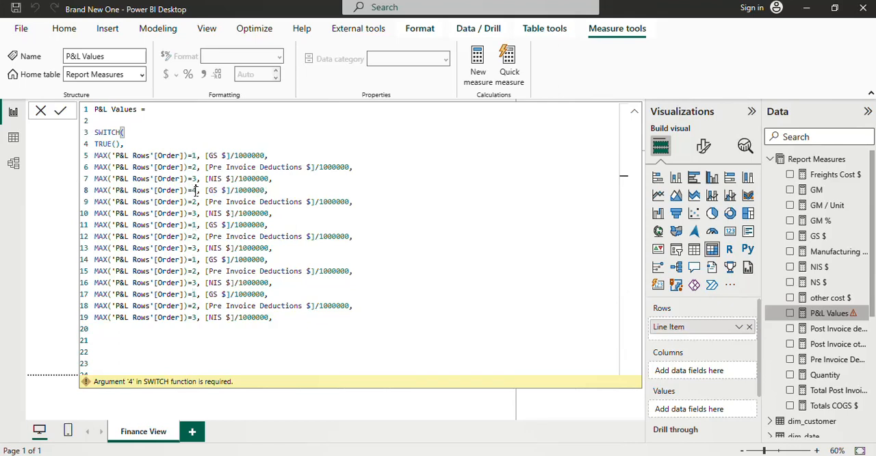
key(Down)
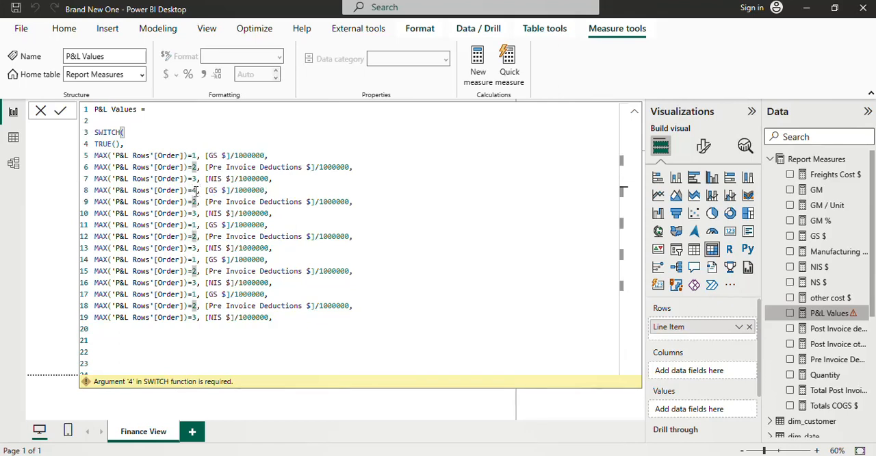
text(5)
key(BackSpace)
key(BackSpace)
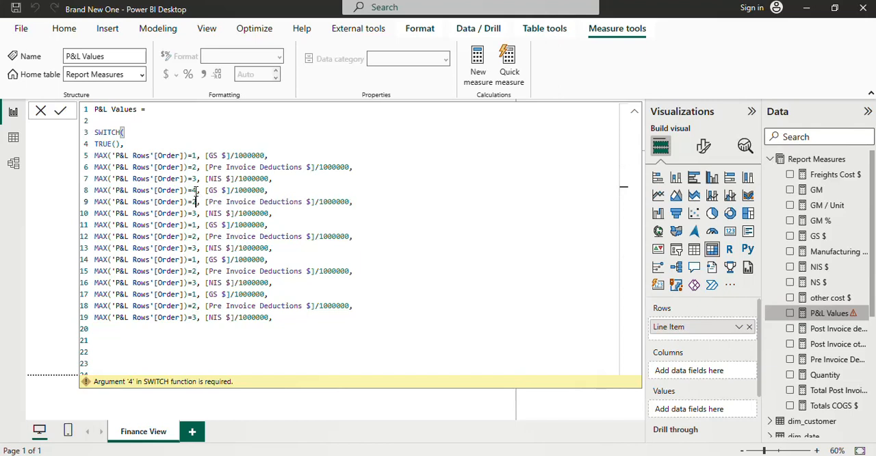
text(5)
key(Down)
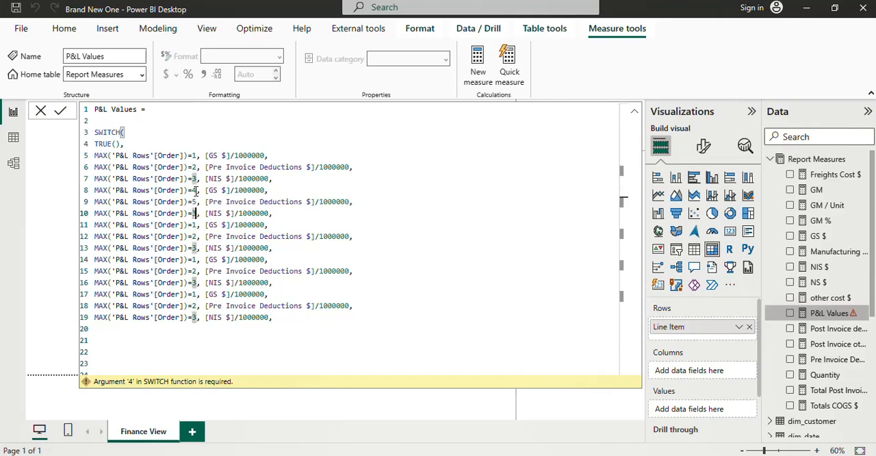
key(BackSpace)
text(6)
Step: Renumber the order values in the conditions on lines 11, 12 and 13 as 7, 8 and 9
key(Down)
key(BackSpace)
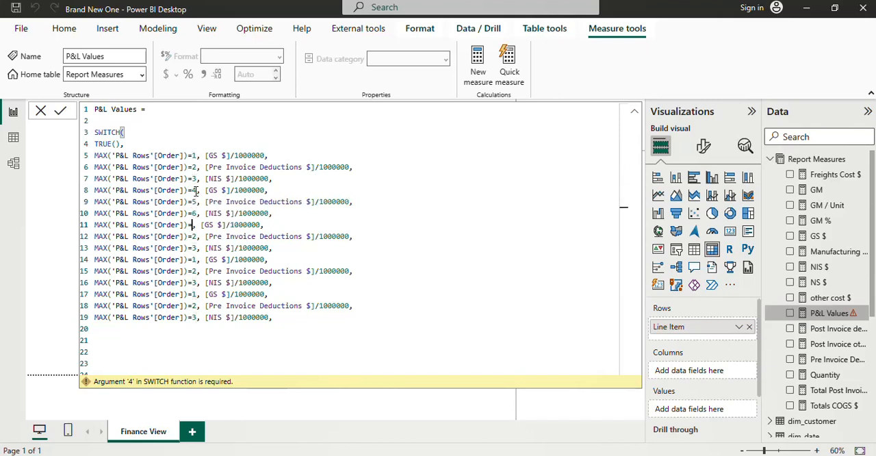
text(7)
key(Down)
key(BackSpace)
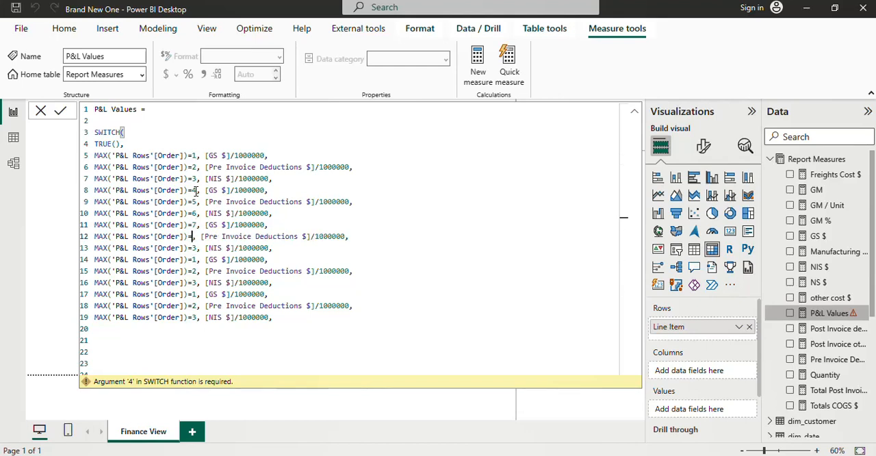
text(8)
key(Down)
key(BackSpace)
text(9)
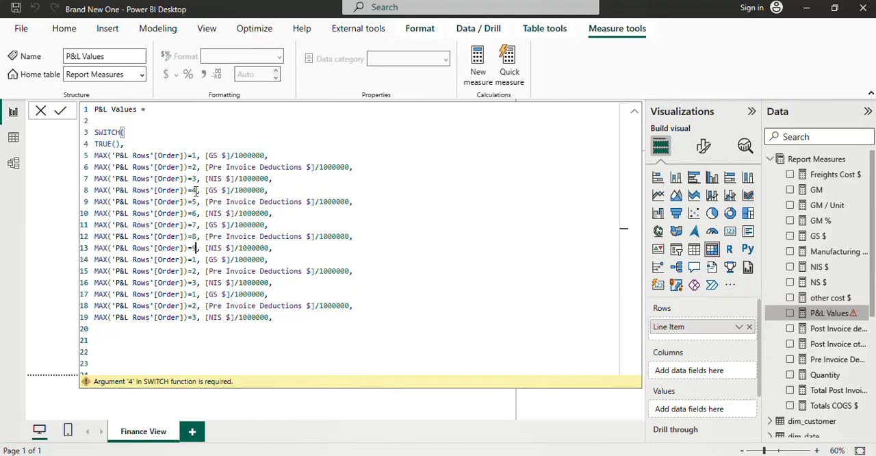
Step: Renumber the order values in the conditions on lines 14, 15 and 16 as 10, 11 and 12
key(Down)
key(BackSpace)
text(10)
key(Down)
key(BackSpace)
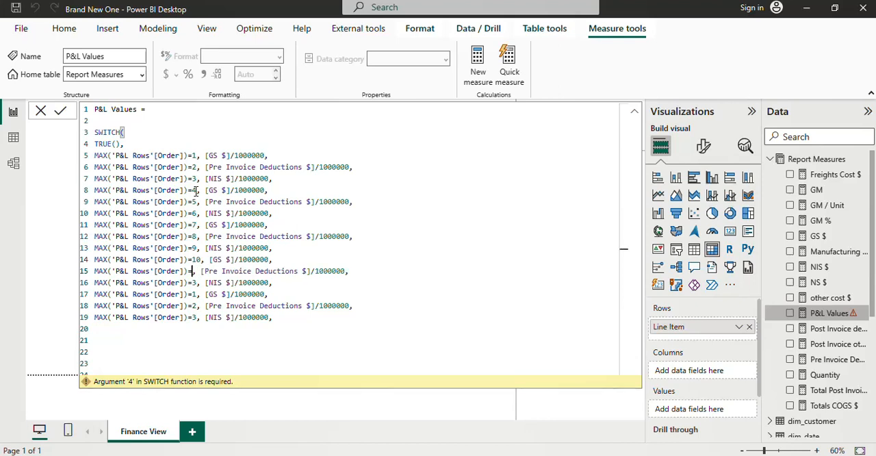
text(11)
key(Down)
key(BackSpace)
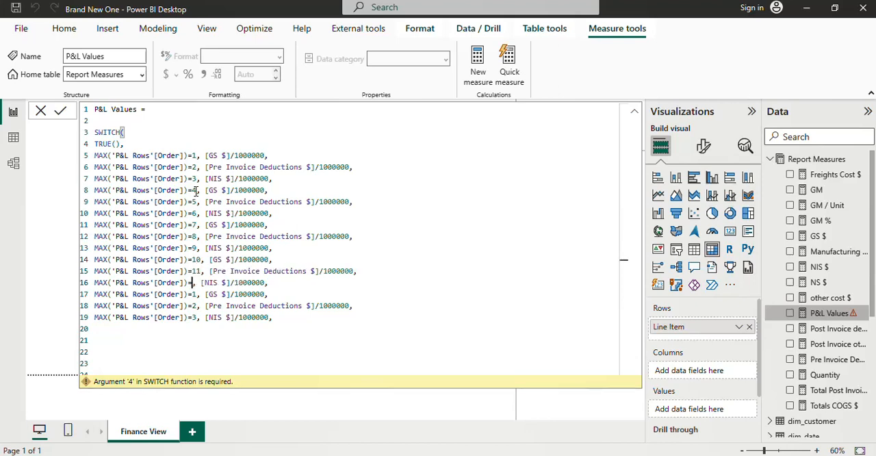
text(12)
Step: Renumber the order values in the conditions on lines 17 and 18 as 13 and 14
text(3)
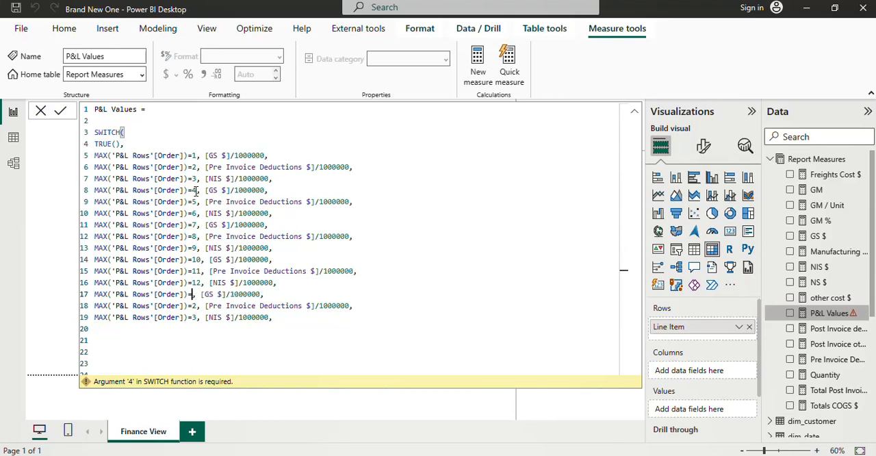
key(Down)
key(BackSpace)
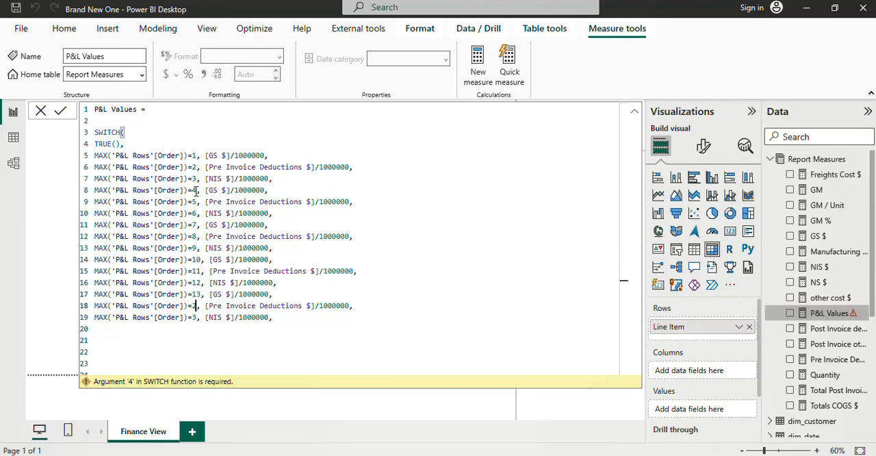
text(14)
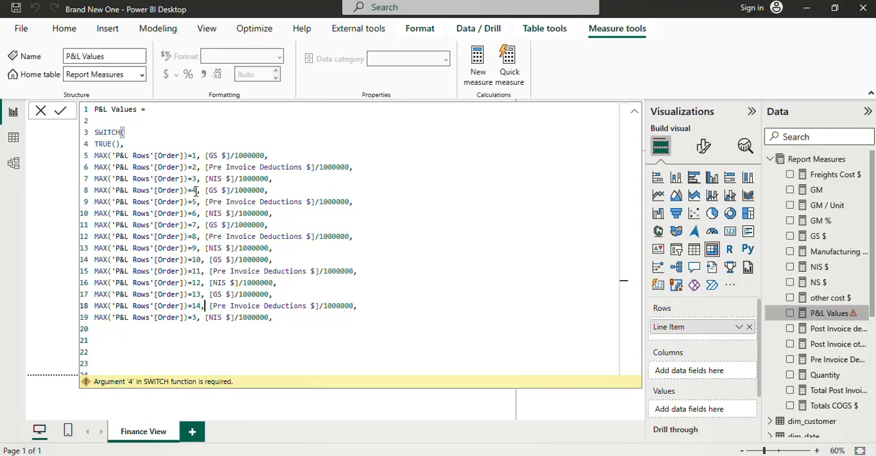
Step: Delete the surplus [NIS $] condition on line 19 of the P&L Values formula
key(Down)
key(Right)
key(Right)
key(Right)
key(Right)
key(Right)
key(Right)
key(Right)
key(Right)
key(Right)
key(Right)
key(Right)
key(Right)
key(Right)
key(Right)
key(Right)
key(Right)
key(BackSpace)
key(BackSpace)
key(BackSpace)
key(BackSpace)
key(BackSpace)
key(BackSpace)
key(BackSpace)
key(BackSpace)
key(BackSpace)
key(BackSpace)
key(BackSpace)
key(BackSpace)
key(BackSpace)
key(BackSpace)
key(BackSpace)
key(BackSpace)
key(BackSpace)
key(BackSpace)
key(BackSpace)
key(BackSpace)
key(BackSpace)
key(BackSpace)
key(BackSpace)
key(BackSpace)
key(BackSpace)
key(BackSpace)
key(BackSpace)
key(BackSpace)
key(BackSpace)
key(BackSpace)
key(BackSpace)
key(BackSpace)
key(BackSpace)
key(BackSpace)
key(BackSpace)
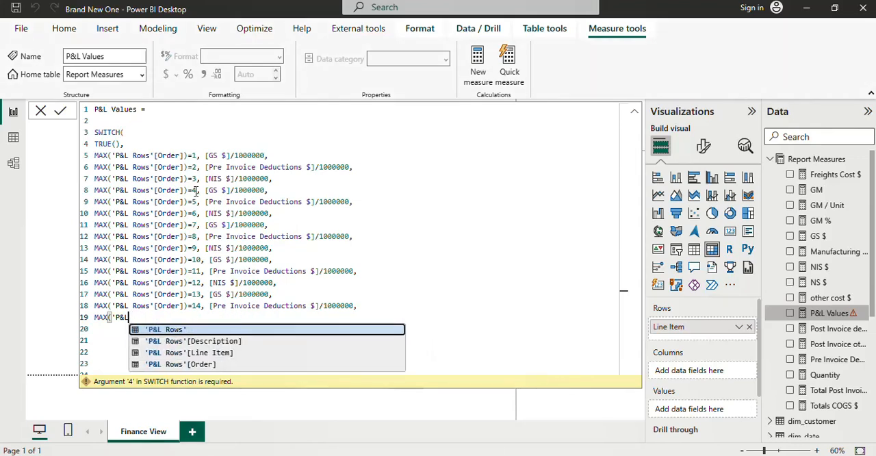
key(BackSpace)
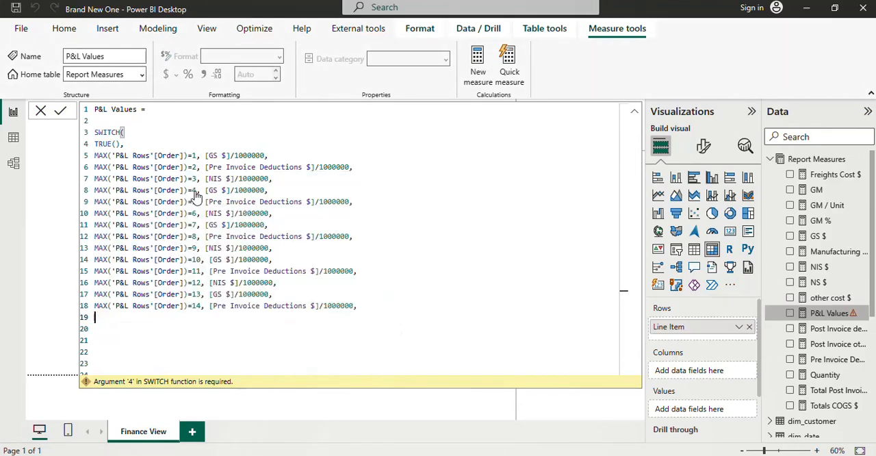
Step: Remove the empty lines between the order 14 condition and the closing parenthesis
key(Down)
key(Down)
key(Down)
key(Down)
key(Down)
key(Down)
key(Down)
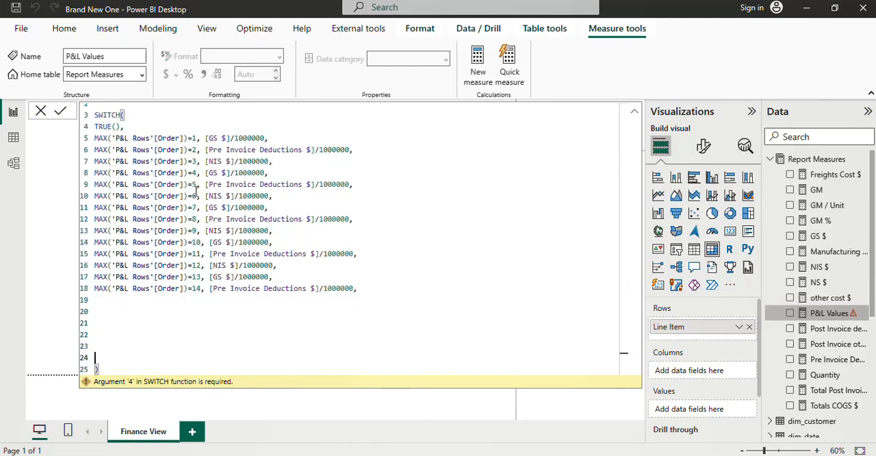
key(BackSpace)
key(BackSpace)
key(BackSpace)
key(BackSpace)
key(BackSpace)
key(BackSpace)
key(BackSpace)
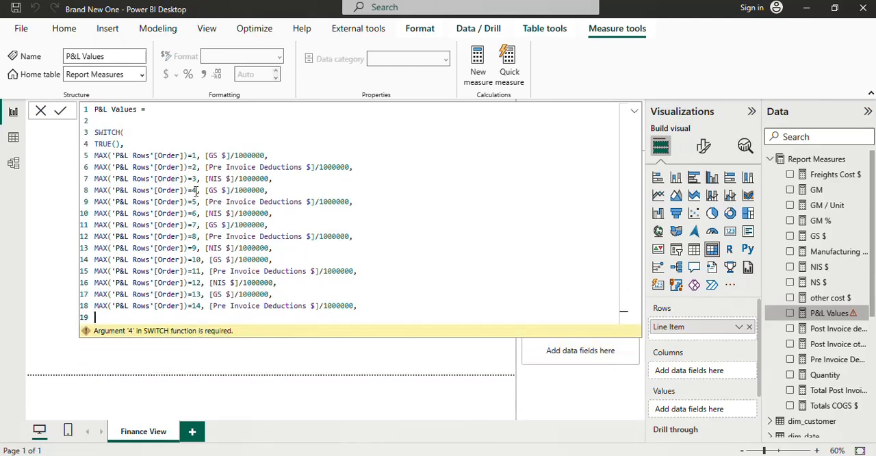
key(BackSpace)
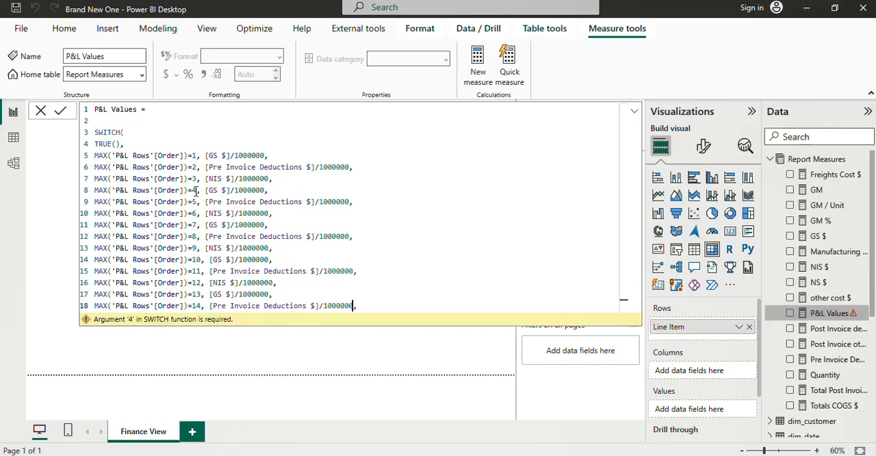
Step: Replace the measure in the order 4 condition on line 8 with [Post Invoice deductions]
key(Up)
key(Up)
key(Up)
key(Up)
key(Up)
key(Up)
key(Up)
key(Up)
key(Up)
key(Up)
key(Left)
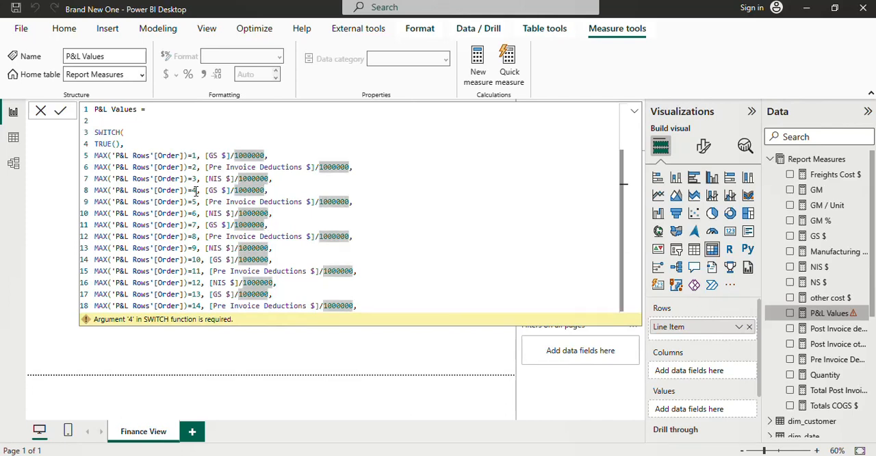
key(Left)
key(Left)
key(Left)
key(Left)
key(Left)
key(Left)
key(Left)
key(Left)
key(Left)
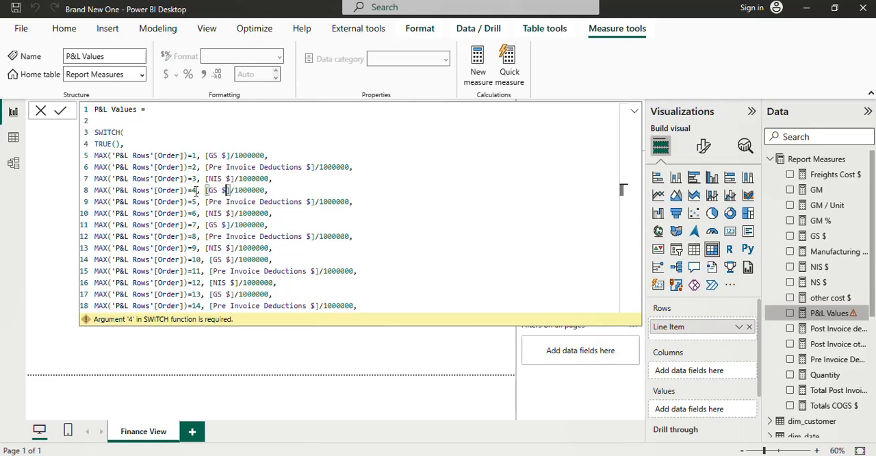
key(BackSpace)
key(BackSpace)
key(BackSpace)
key(BackSpace)
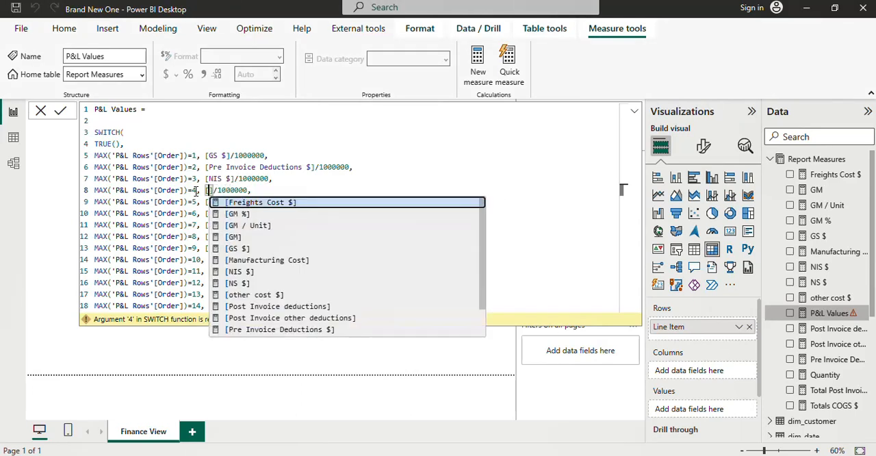
text(POS)
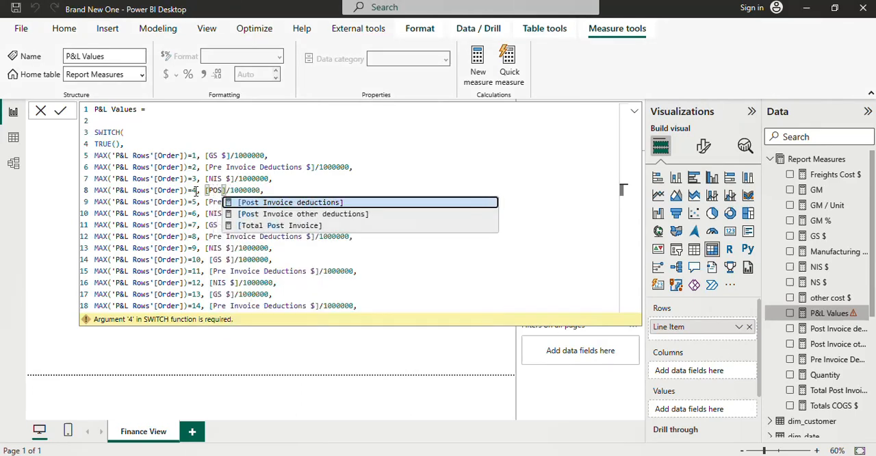
key(Tab)
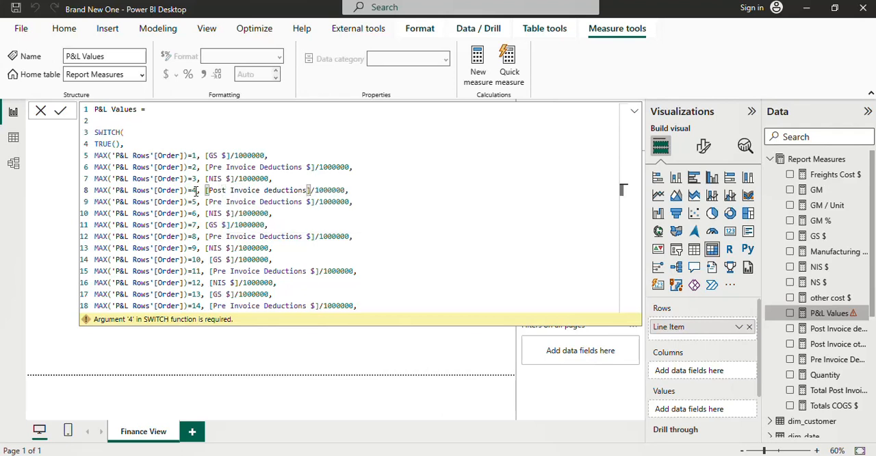
Step: Replace the measure in the order 5 condition on line 9 with [Post Invoice other deductions]
key(Down)
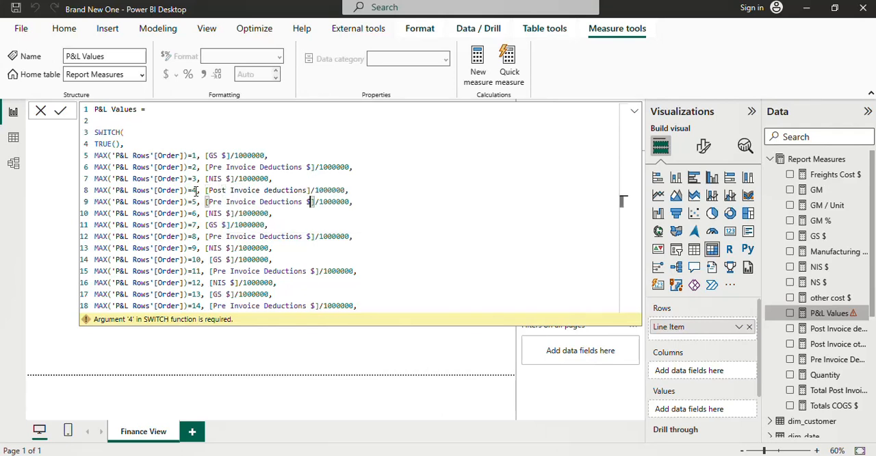
key(BackSpace)
key(BackSpace)
key(BackSpace)
key(BackSpace)
key(BackSpace)
key(BackSpace)
key(BackSpace)
key(BackSpace)
key(BackSpace)
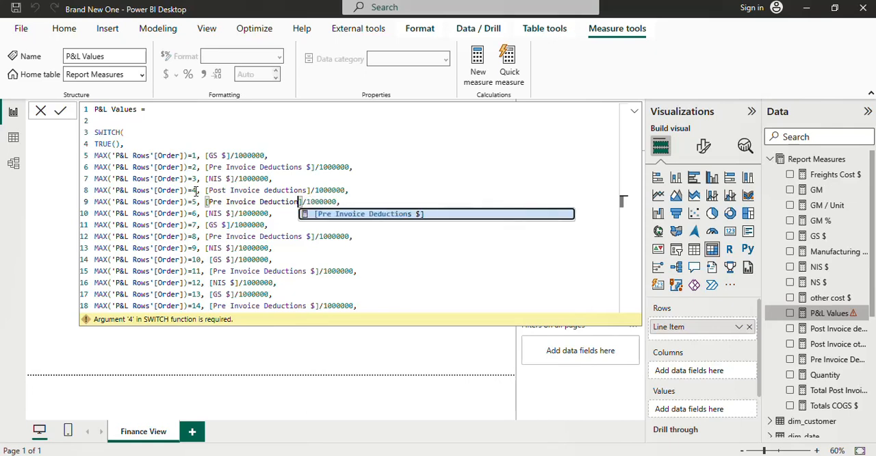
key(BackSpace)
key(BackSpace)
key(BackSpace)
key(BackSpace)
key(BackSpace)
key(BackSpace)
key(BackSpace)
key(BackSpace)
key(BackSpace)
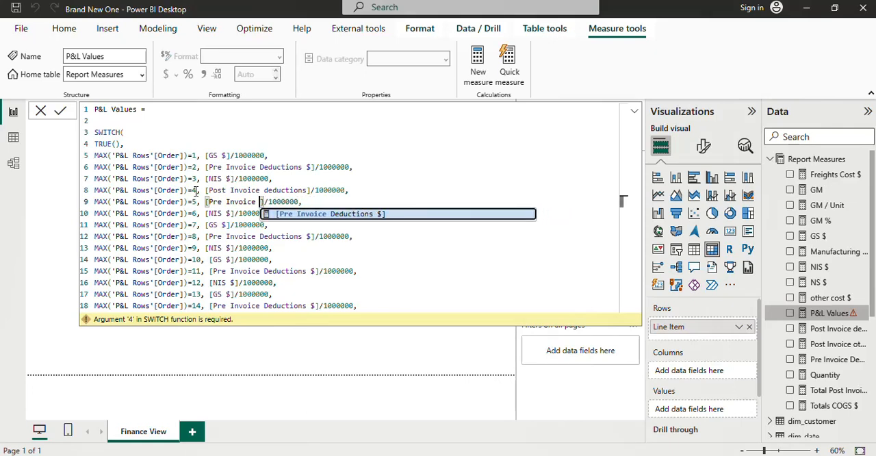
key(BackSpace)
key(BackSpace)
key(BackSpace)
key(BackSpace)
key(BackSpace)
key(BackSpace)
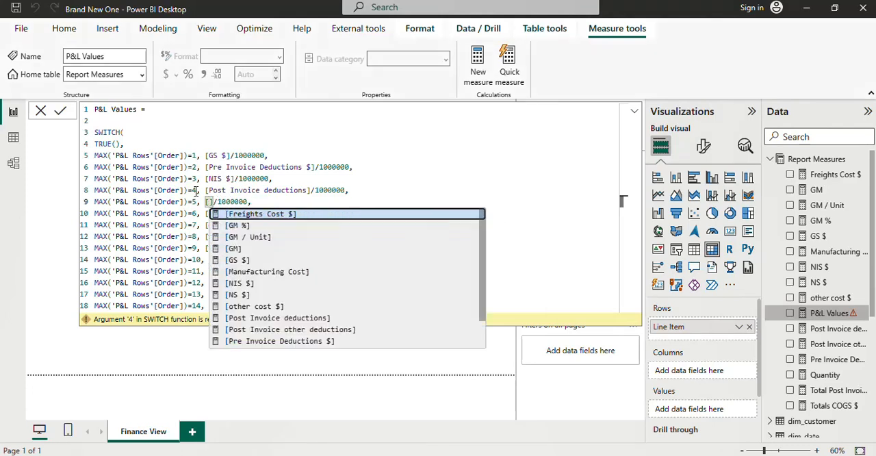
text(POS)
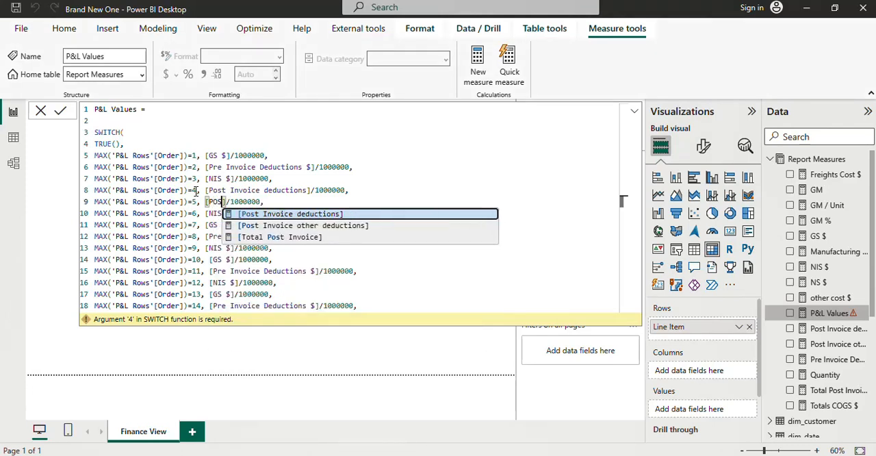
key(Down)
key(Tab)
Step: Replace the measure in the order 6 condition on line 10 with [Total Post Invoice]
key(Down)
key(Left)
key(Left)
key(Left)
key(Left)
key(Left)
key(Left)
key(Left)
key(Left)
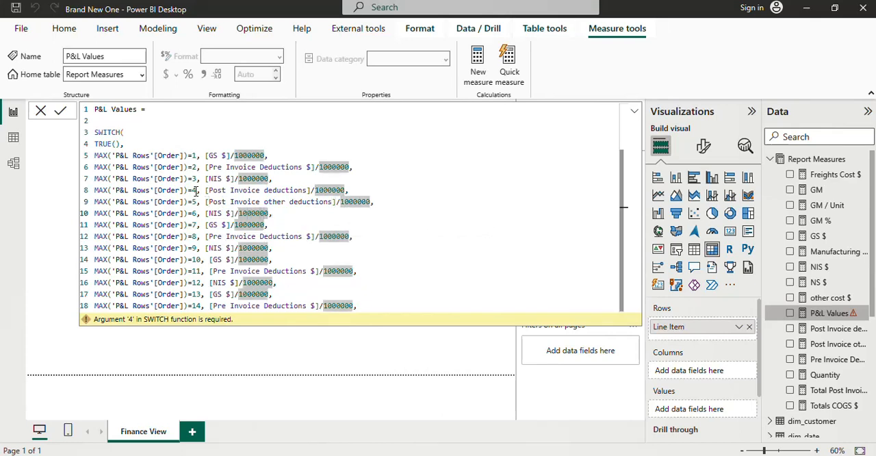
key(Left)
key(Left)
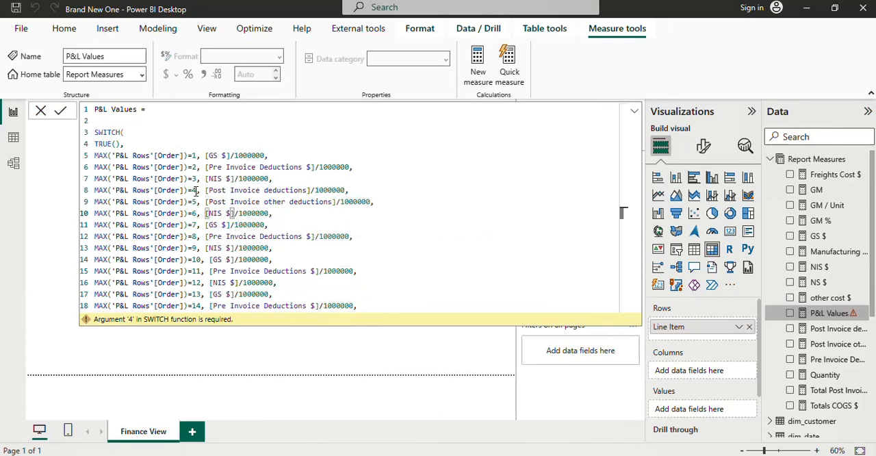
key(BackSpace)
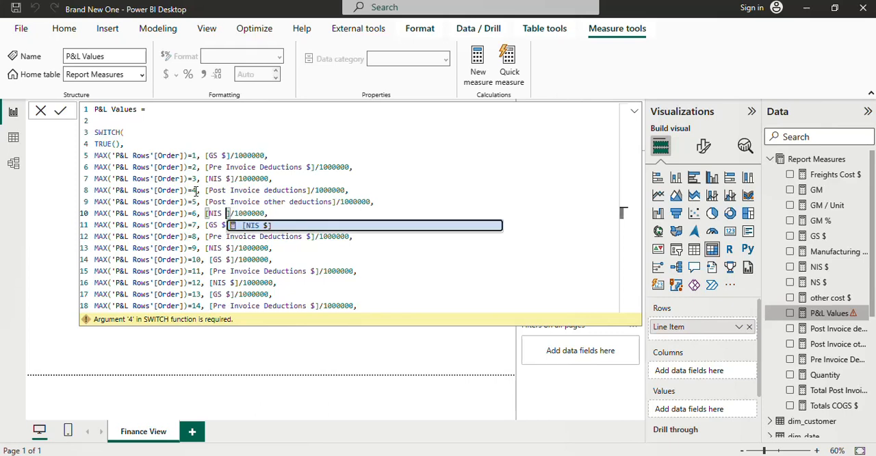
key(BackSpace)
key(BackSpace)
key(BackSpace)
key(BackSpace)
text(To)
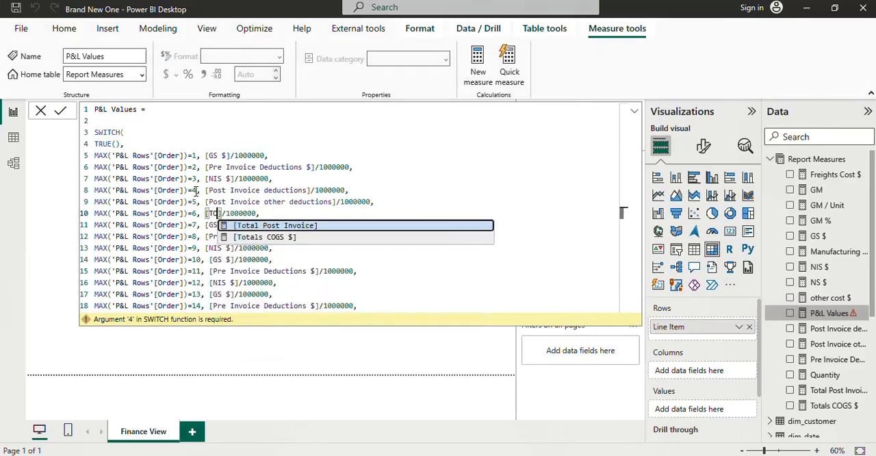
key(Tab)
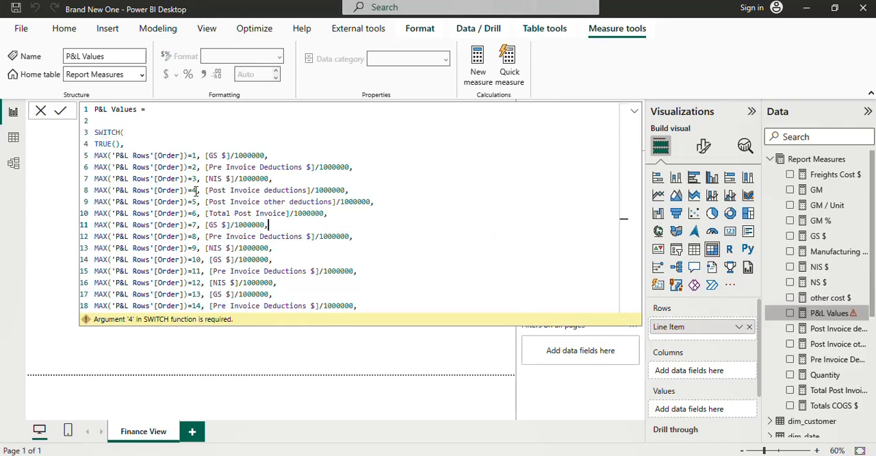
Step: Replace the measure in the order 7 condition on line 11 with [NS $]
key(Down)
key(Left)
key(Left)
key(Left)
key(Left)
key(Left)
text(\\)
key(BackSpace)
key(BackSpace)
key(BackSpace)
key(BackSpace)
key(BackSpace)
key(BackSpace)
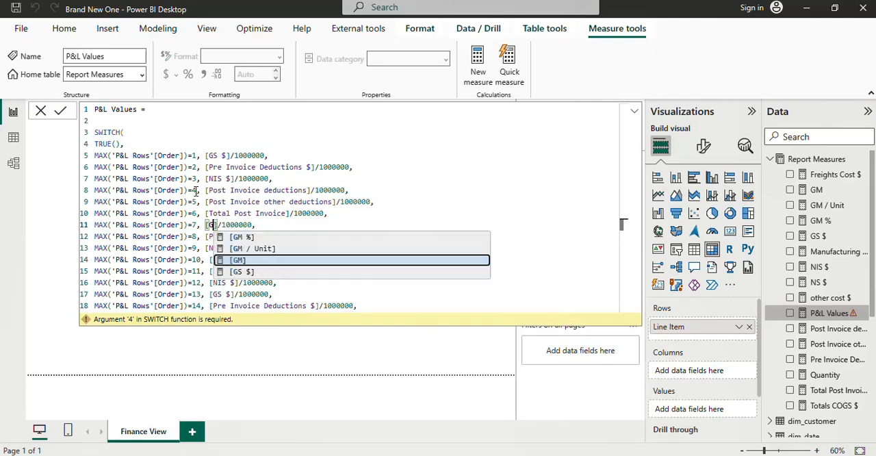
text(NS)
key(Tab)
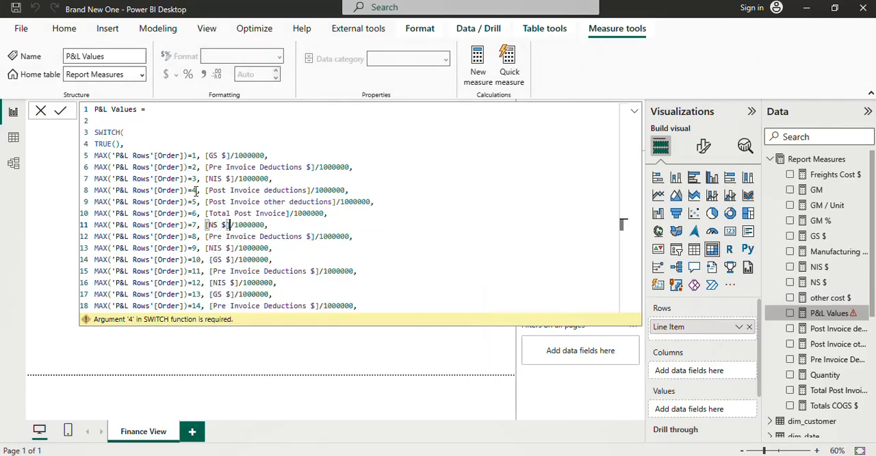
Step: Replace the measure in the order 8 condition on line 12 with [Manufacturing Cost]
key(Down)
key(Right)
key(Right)
key(Right)
key(Right)
key(Right)
key(Right)
key(Right)
key(Right)
key(Right)
key(Right)
key(Right)
key(Right)
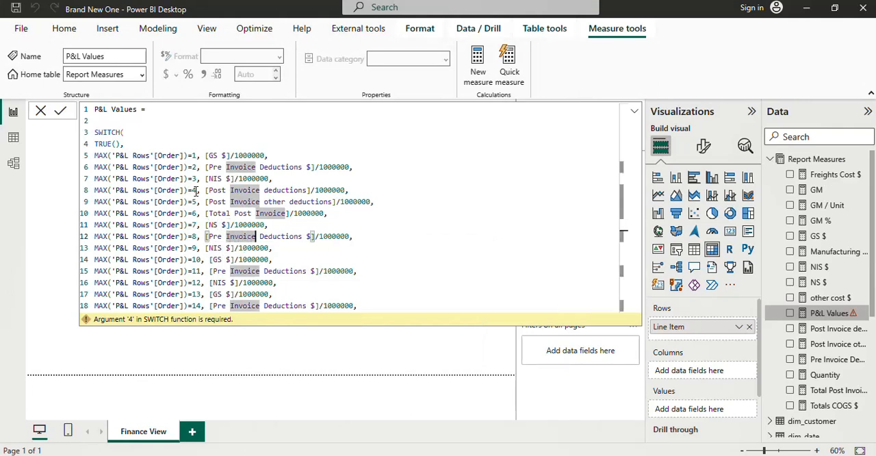
key(Right)
key(Right)
key(Right)
key(Right)
key(Right)
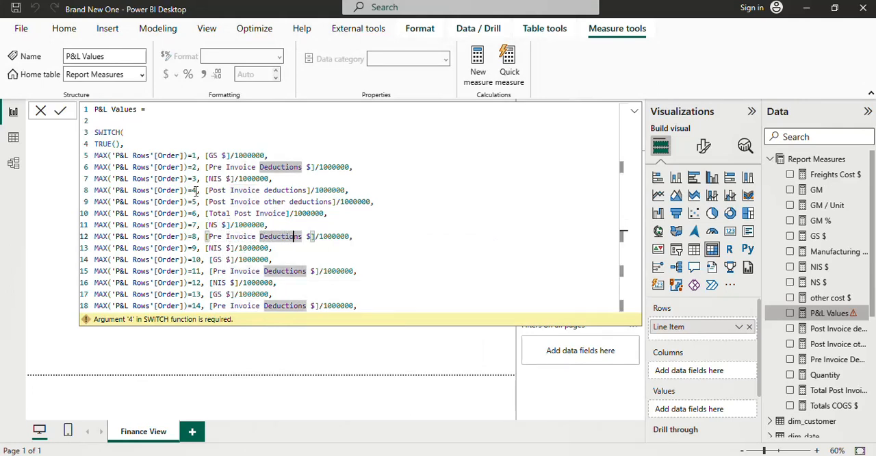
key(BackSpace)
key(BackSpace)
key(BackSpace)
key(BackSpace)
key(BackSpace)
key(BackSpace)
key(BackSpace)
key(BackSpace)
key(BackSpace)
key(BackSpace)
key(BackSpace)
key(BackSpace)
key(BackSpace)
key(BackSpace)
key(BackSpace)
key(BackSpace)
key(BackSpace)
key(BackSpace)
key(BackSpace)
key(BackSpace)
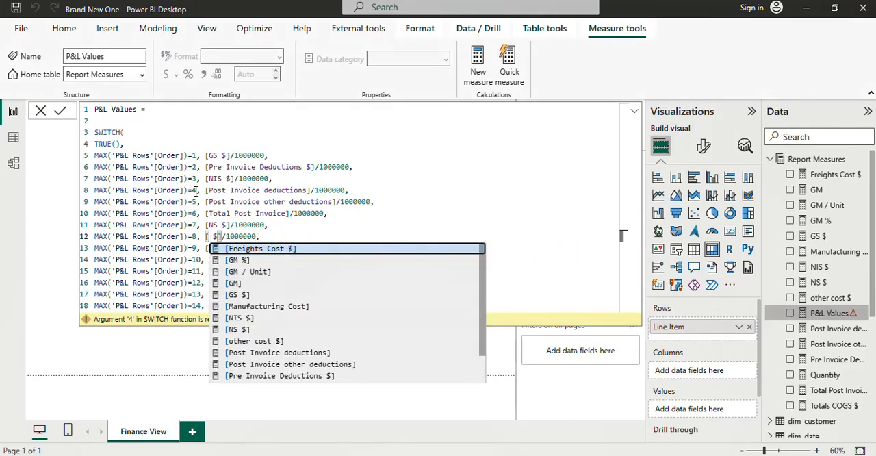
key(Delete)
key(Delete)
key(Delete)
text(Manu)
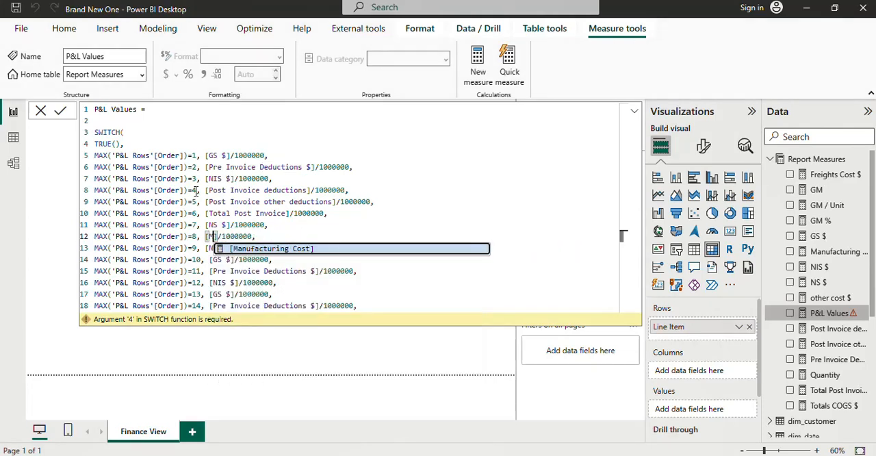
key(Tab)
Step: Replace the measure in the order 9 condition on line 13 with [Freights Cost $]
key(Down)
key(Left)
key(Left)
key(Left)
key(Left)
key(Left)
key(Left)
key(Left)
key(Left)
key(Left)
key(Left)
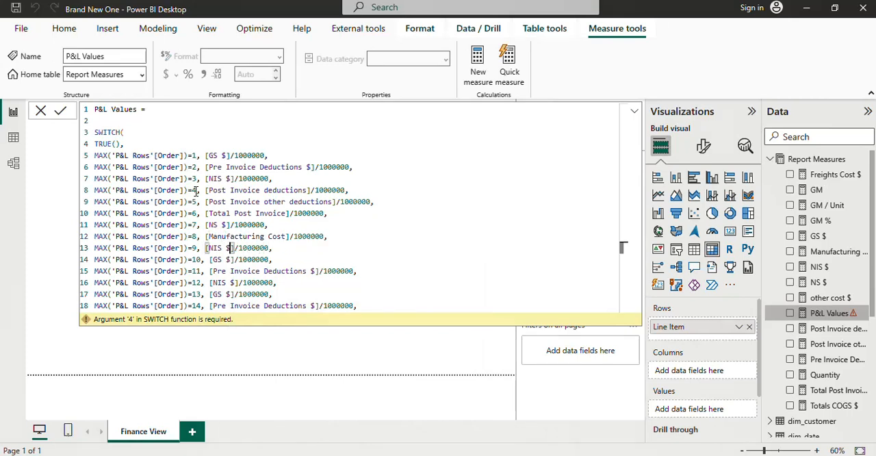
key(BackSpace)
key(BackSpace)
key(BackSpace)
key(BackSpace)
key(BackSpace)
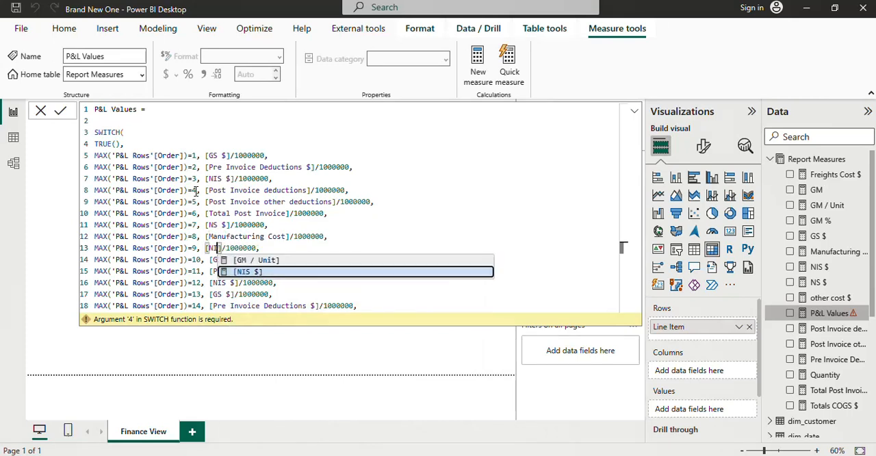
text(FR)
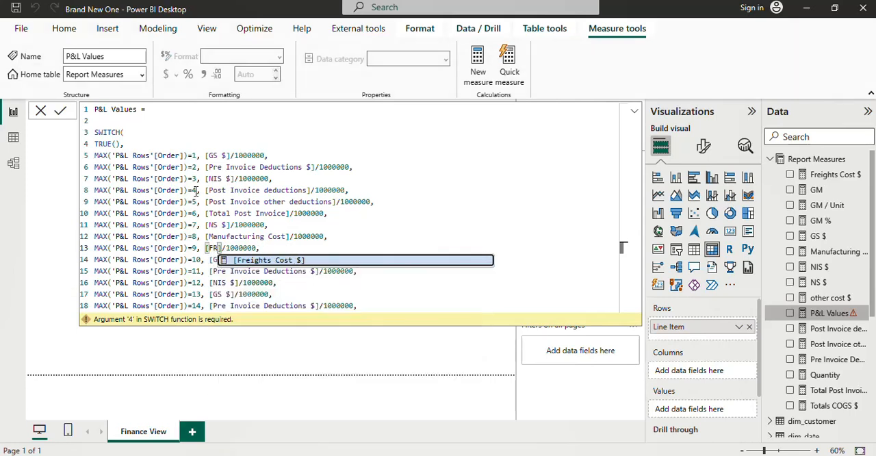
key(Tab)
Step: Replace the measure in the order 10 condition on line 14 with [other cost $]
key(Down)
key(Left)
key(Left)
key(Left)
key(Left)
key(Left)
key(Left)
key(Left)
key(Left)
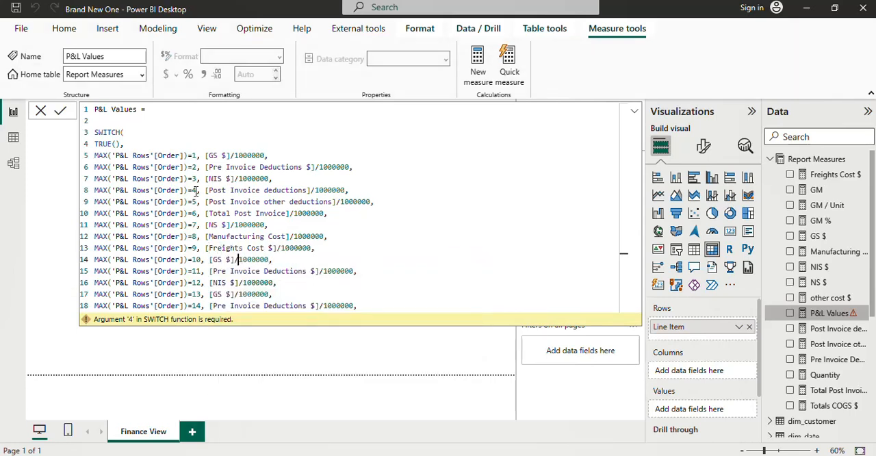
key(Left)
key(Left)
key(BackSpace)
key(BackSpace)
key(BackSpace)
key(BackSpace)
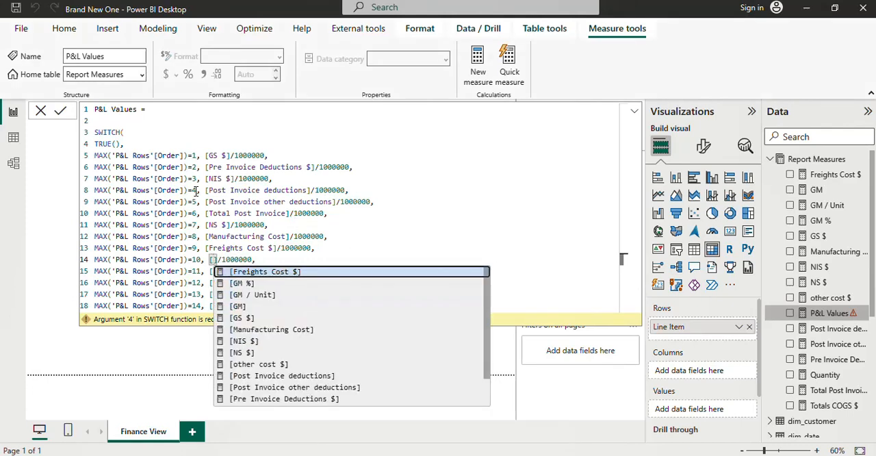
text(OTHE)
key(Tab)
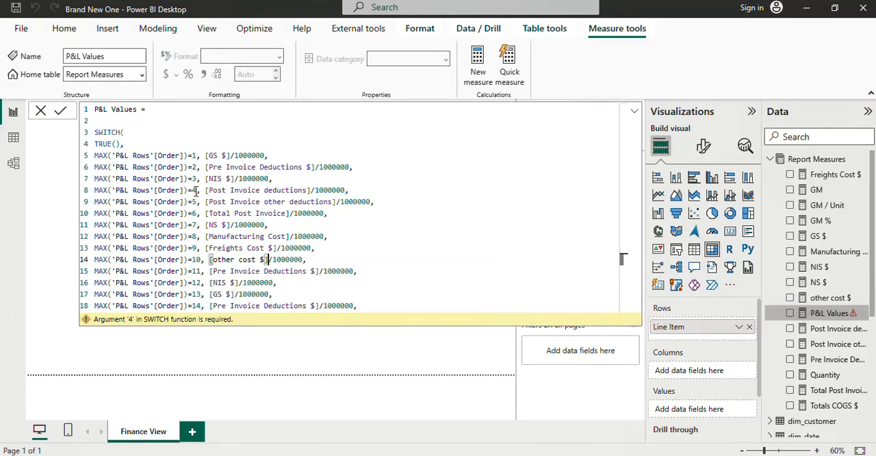
Step: Replace the measure in the order 11 condition on line 15 with [Totals COGS $]
key(Down)
key(Right)
key(Right)
key(Right)
key(Right)
key(Right)
key(Right)
key(Right)
key(Right)
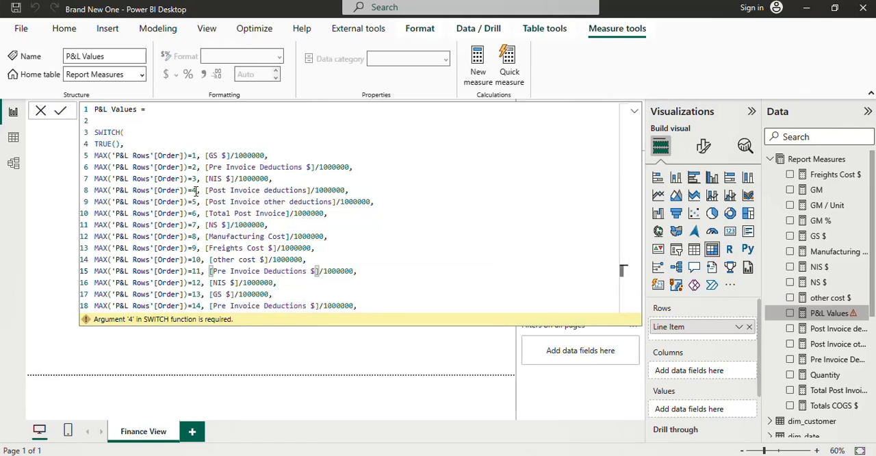
key(Delete)
key(Delete)
key(BackSpace)
key(BackSpace)
key(BackSpace)
key(BackSpace)
key(BackSpace)
key(BackSpace)
key(BackSpace)
key(BackSpace)
key(BackSpace)
key(BackSpace)
key(BackSpace)
key(BackSpace)
key(BackSpace)
key(BackSpace)
key(BackSpace)
key(BackSpace)
key(BackSpace)
key(BackSpace)
key(BackSpace)
key(BackSpace)
key(BackSpace)
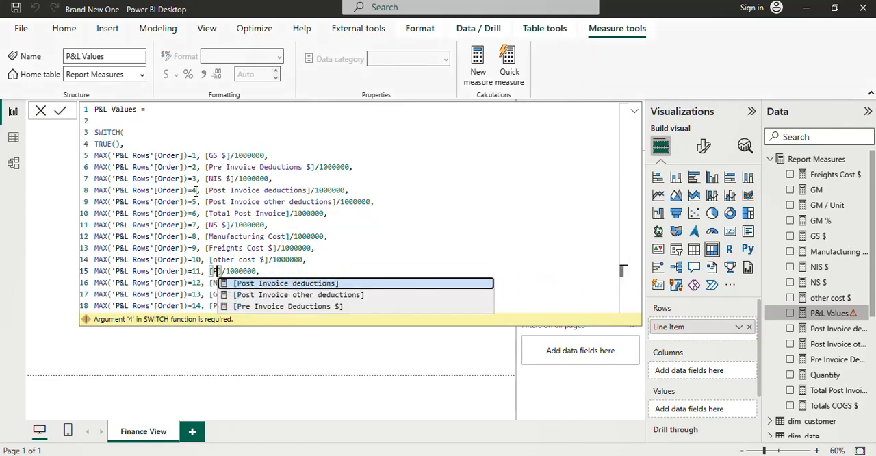
text(TOTA)
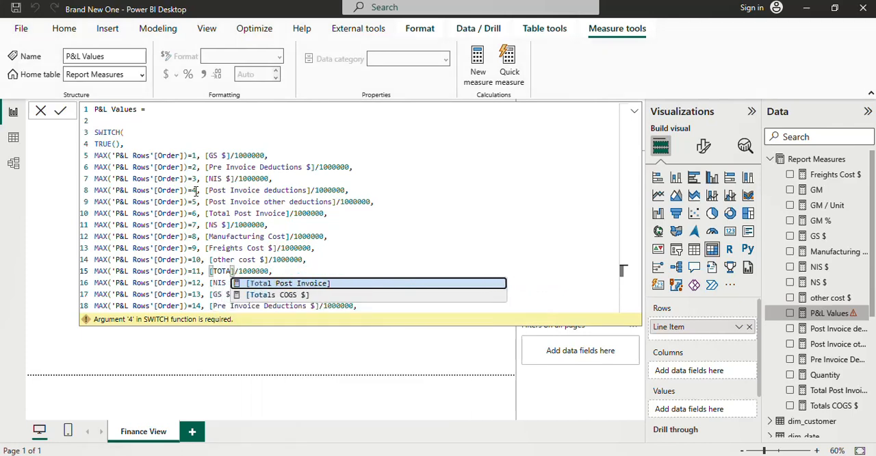
key(Down)
key(Tab)
Step: Replace the measure in the order 12 condition on line 16 with [GM]
key(Down)
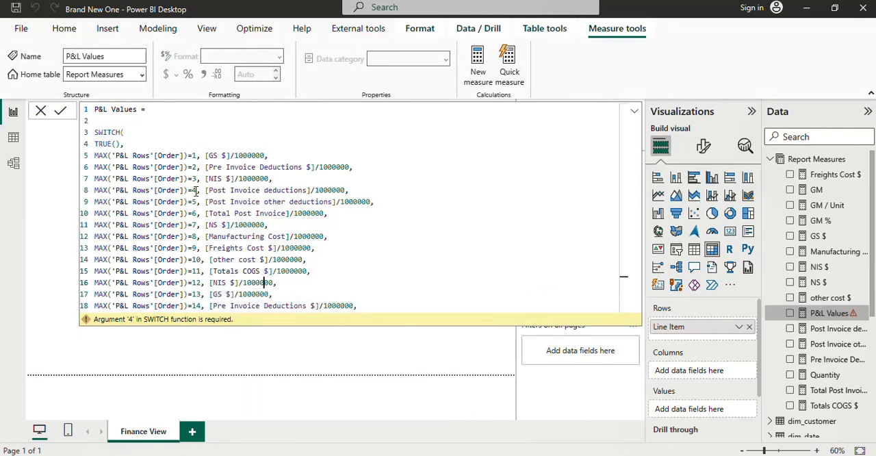
key(Left)
key(Left)
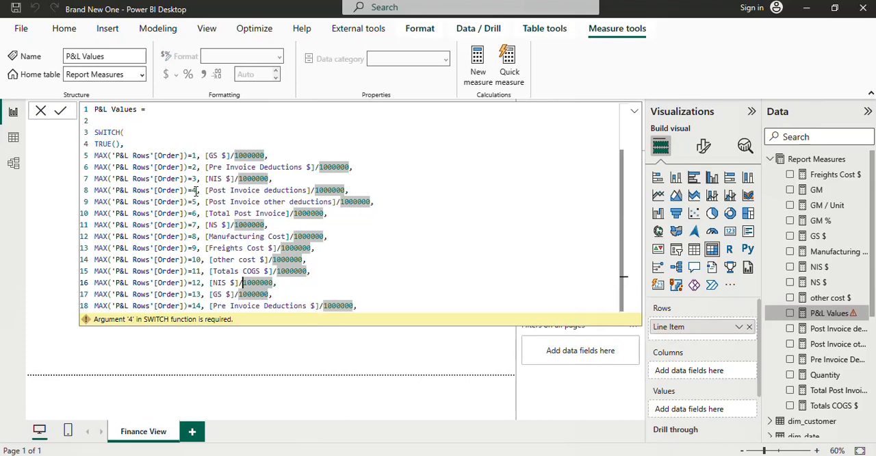
key(Left)
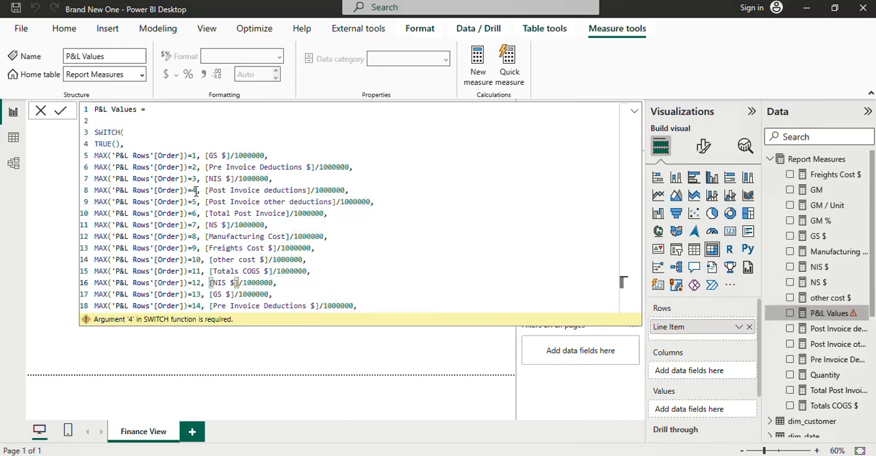
key(BackSpace)
key(BackSpace)
key(BackSpace)
key(BackSpace)
key(BackSpace)
text(GM)
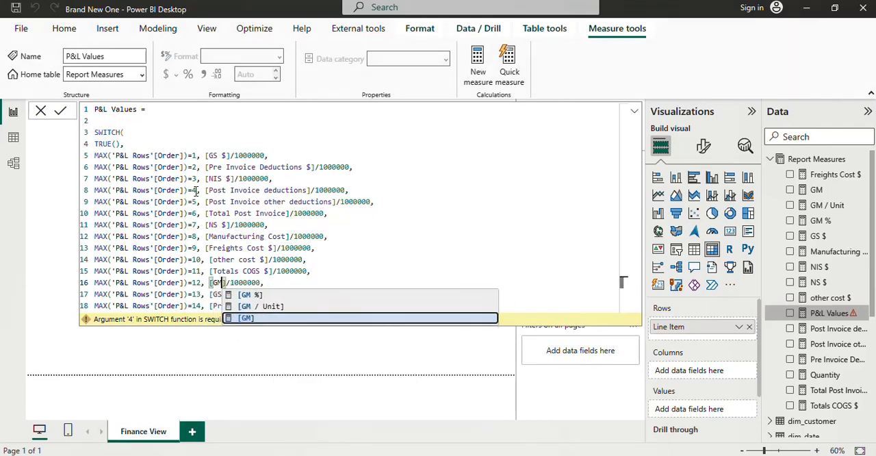
key(Tab)
Step: Replace the measure in the order 13 condition on line 17 with [GM %]
key(Down)
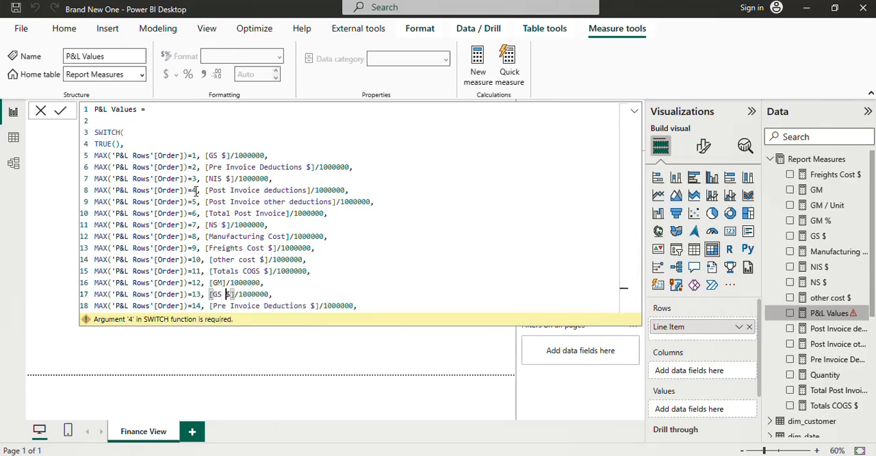
key(BackSpace)
key(BackSpace)
key(BackSpace)
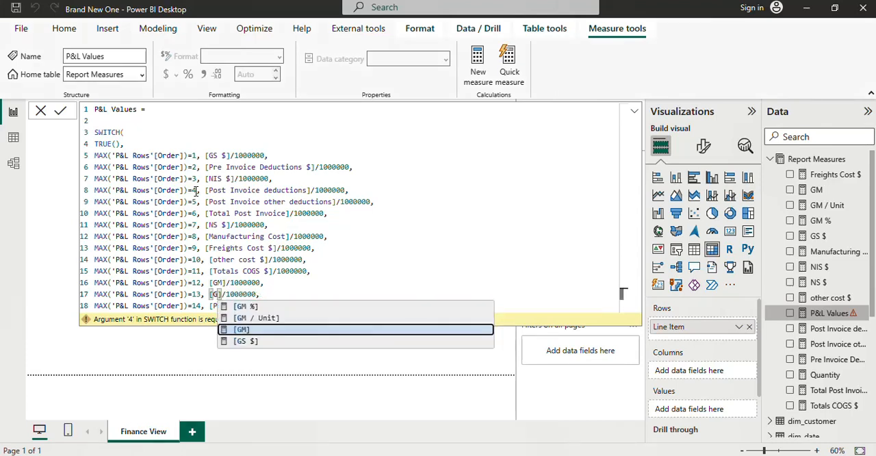
key(Up)
key(Up)
key(Tab)
Step: Replace the measure in the order 14 condition on line 18 with [GM / Unit]
key(Down)
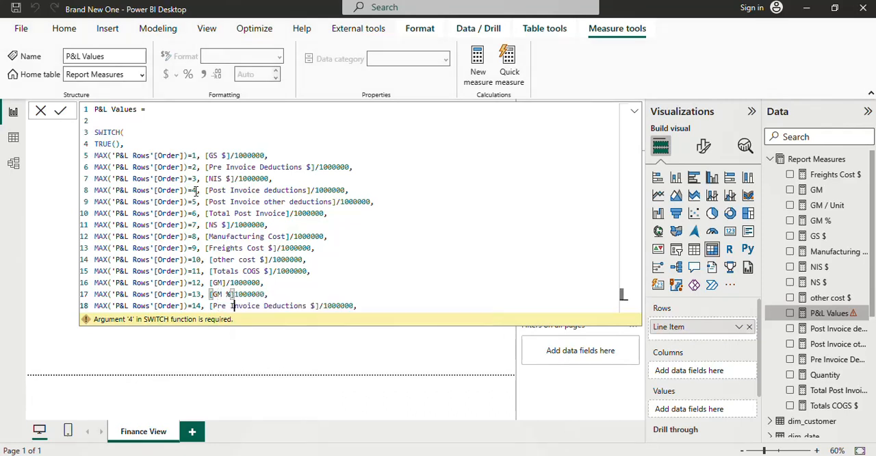
key(Right)
key(Right)
key(Right)
key(Right)
key(Right)
key(Right)
key(Right)
key(Right)
key(Right)
key(Right)
key(Right)
key(Right)
key(Right)
key(Right)
key(Right)
key(Right)
key(Right)
key(Right)
key(Right)
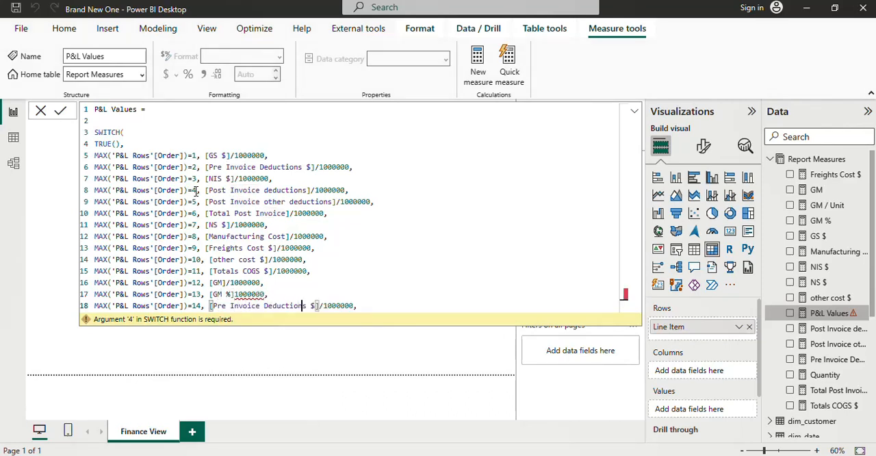
key(Right)
key(BackSpace)
key(BackSpace)
key(BackSpace)
key(BackSpace)
key(BackSpace)
key(BackSpace)
key(BackSpace)
key(BackSpace)
key(BackSpace)
key(BackSpace)
key(BackSpace)
key(BackSpace)
key(BackSpace)
key(BackSpace)
key(BackSpace)
key(BackSpace)
key(BackSpace)
key(BackSpace)
key(BackSpace)
key(BackSpace)
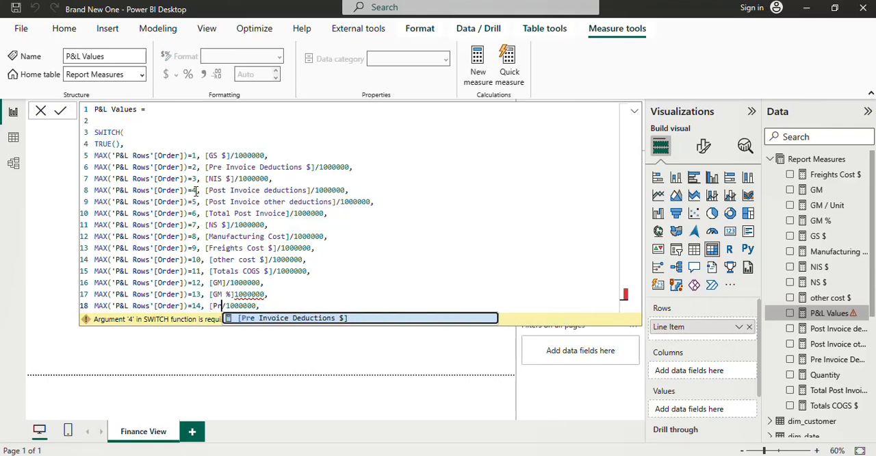
key(BackSpace)
key(BackSpace)
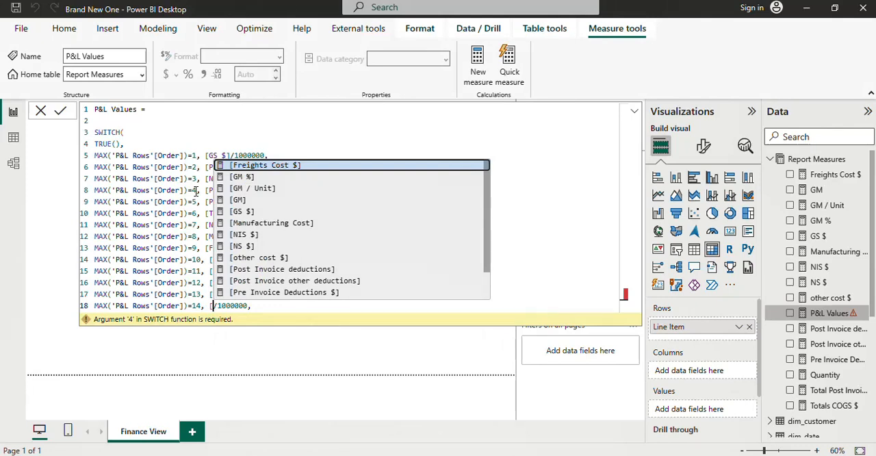
text(G)
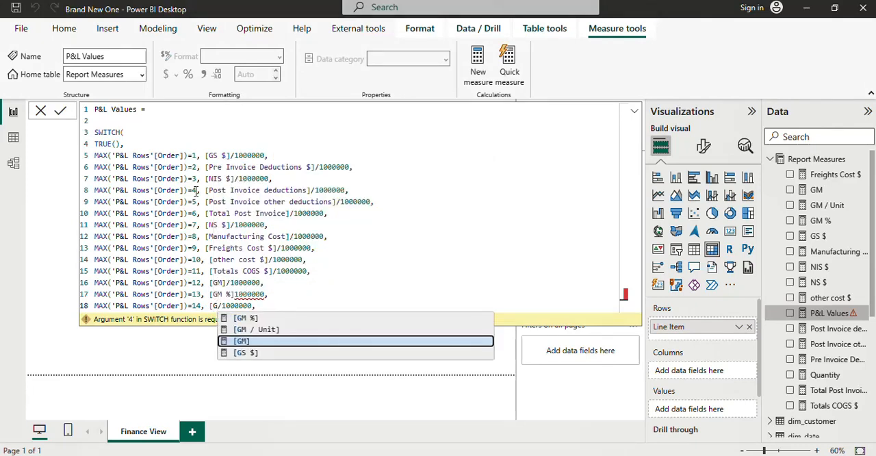
key(Up)
key(Tab)
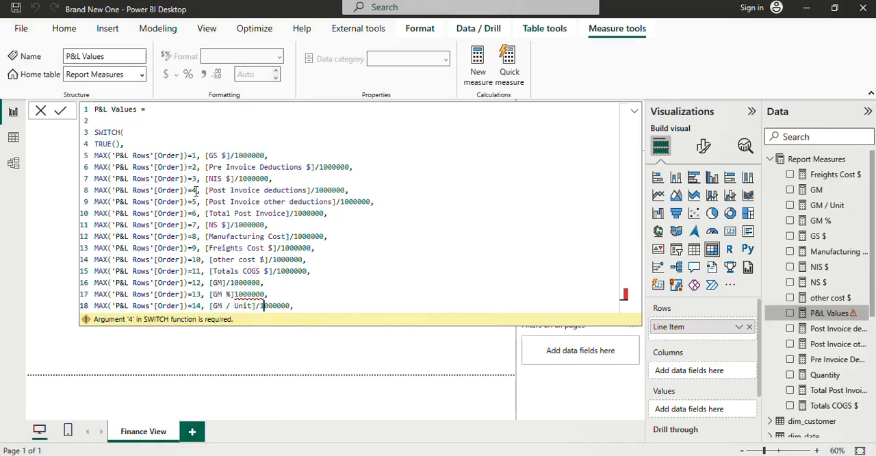
Step: Remove the /1000000 divisor and trailing comma after [GM / Unit] on line 18 and close the SWITCH function with a parenthesis
key(Right)
key(Right)
key(Right)
key(Right)
key(Right)
key(Right)
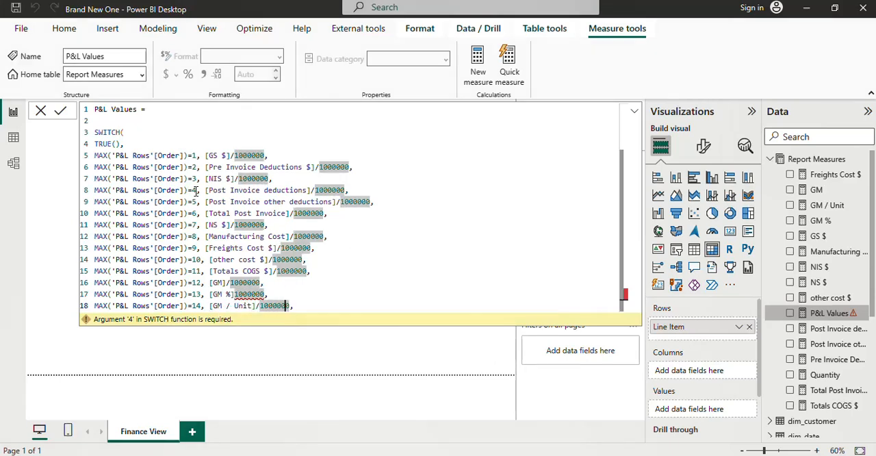
key(Right)
key(BackSpace)
key(BackSpace)
key(BackSpace)
key(BackSpace)
key(BackSpace)
key(BackSpace)
key(BackSpace)
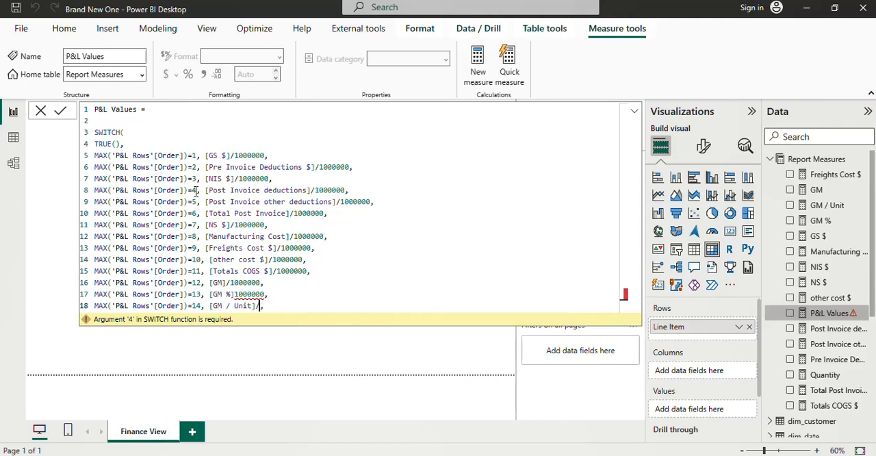
key(BackSpace)
key(Delete)
text())
Step: Replace the leftover 1000000 after [GM %] on line 17 with *100
key(Up)
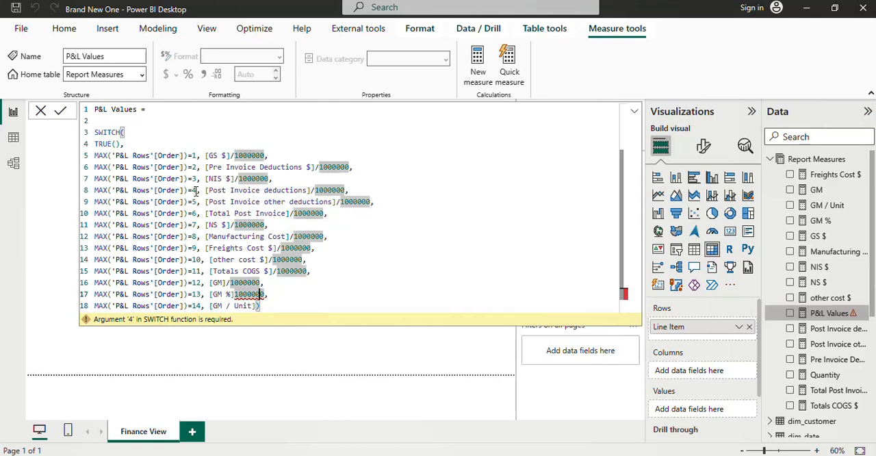
key(End)
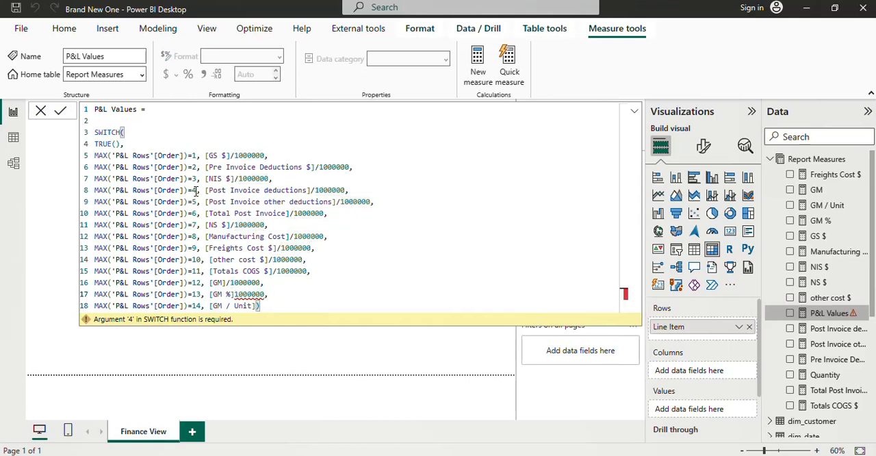
key(BackSpace)
key(BackSpace)
key(BackSpace)
key(BackSpace)
key(BackSpace)
key(BackSpace)
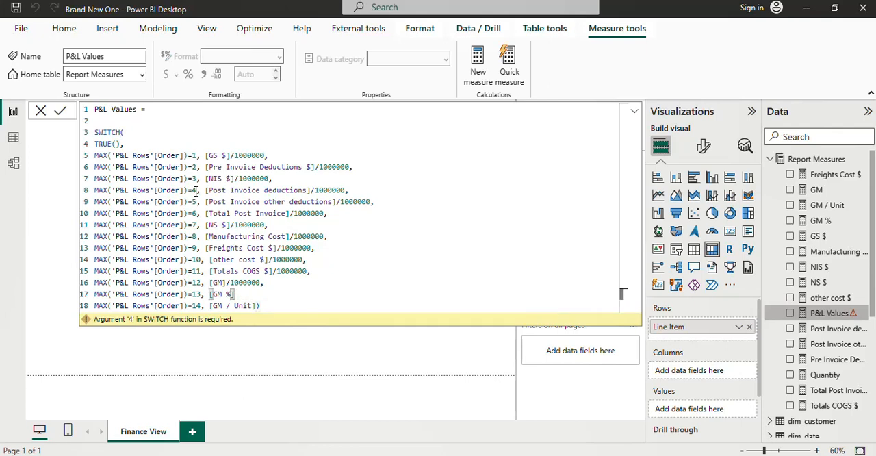
text(*100)
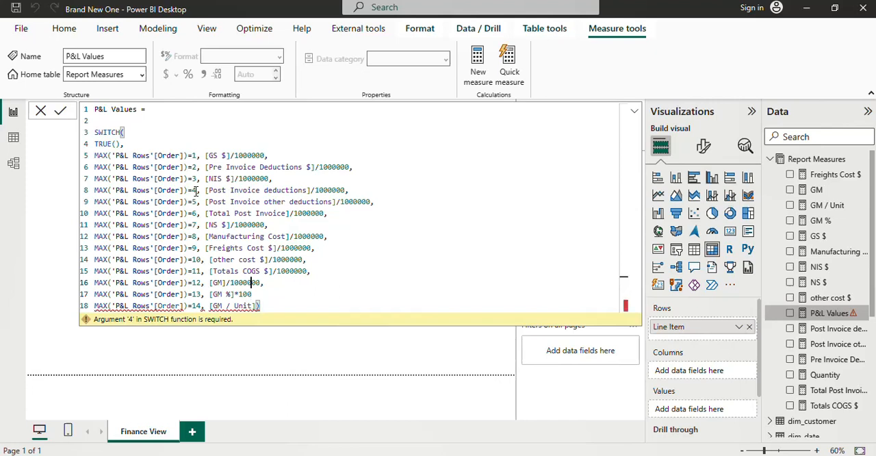
Step: Add the missing comma after [GM %]*100 at the end of line 17
key(Down)
key(Down)
key(Left)
key(Left)
key(Left)
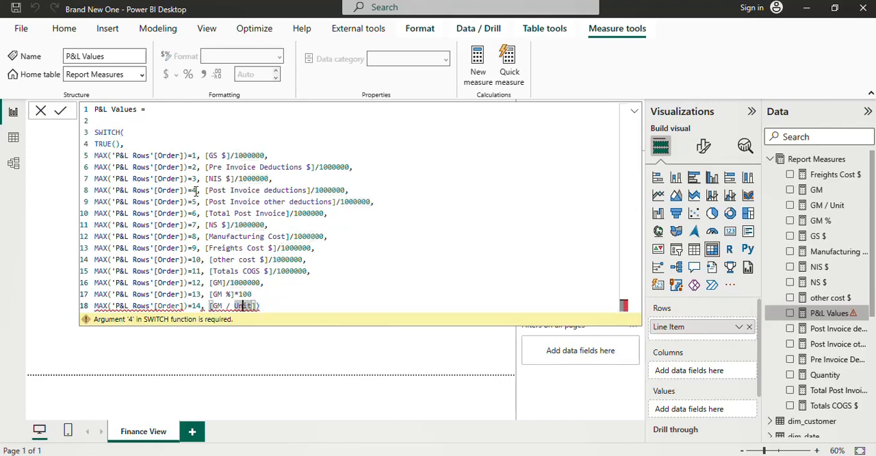
key(Right)
key(Right)
key(Right)
key(Up)
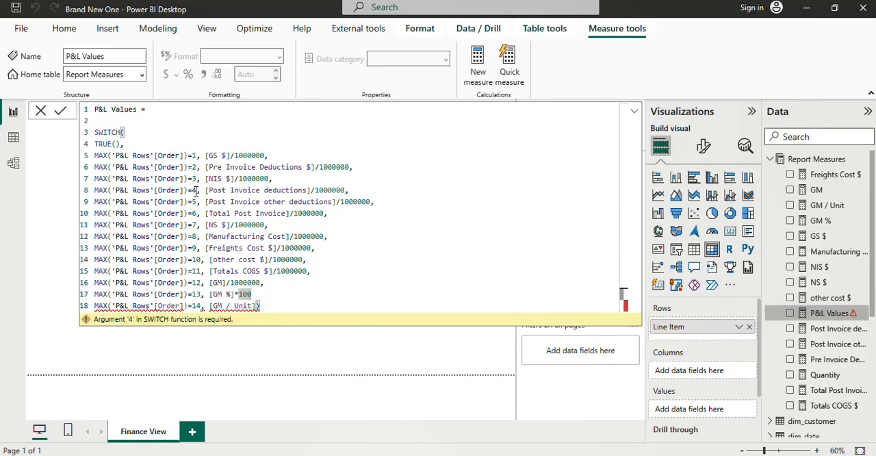
text(,)
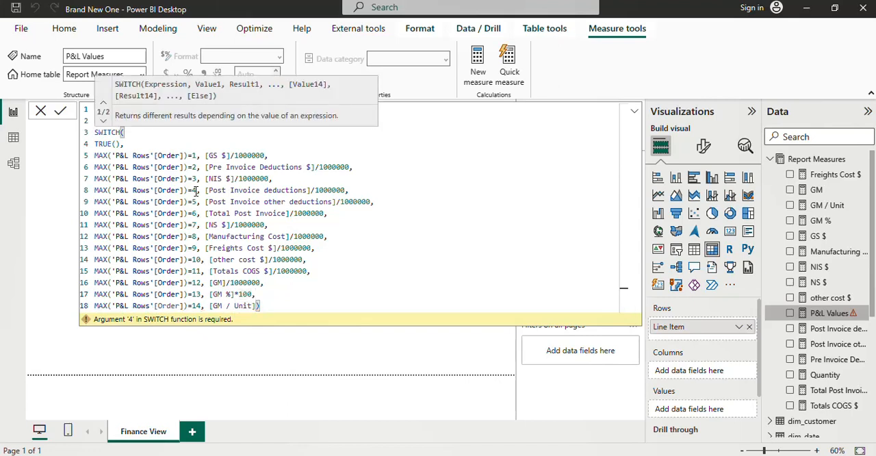
Step: Commit the completed P&L Values measure formula
key(Right)
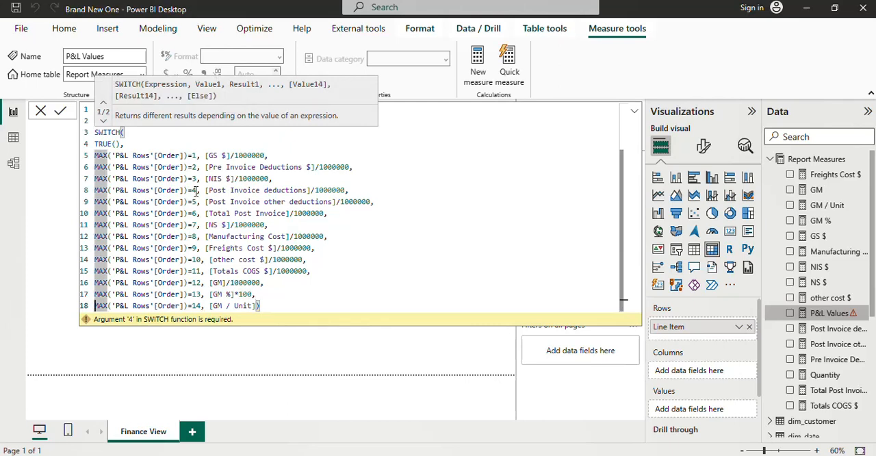
click(251, 281)
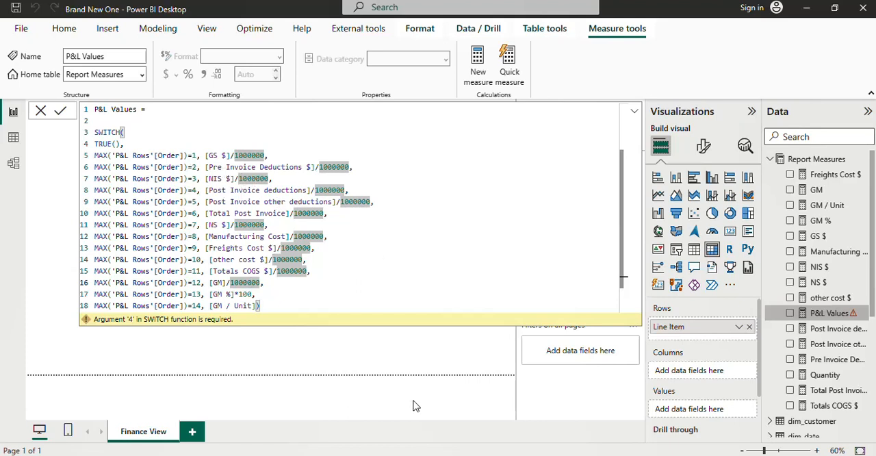
click(63, 115)
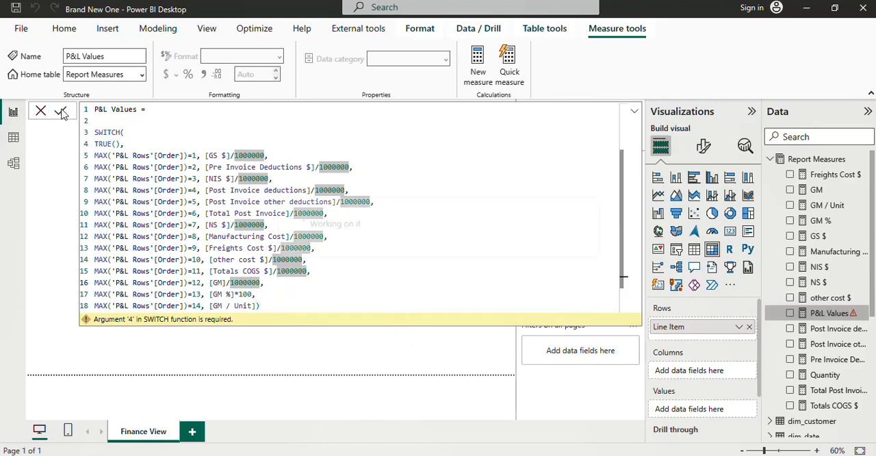
Step: Collapse the formula editor and add the P&L Values measure to the matrix's values
click(636, 112)
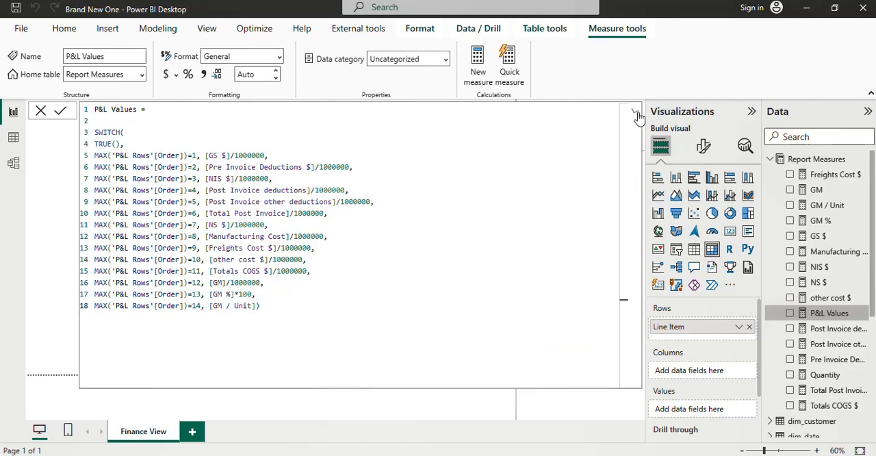
click(636, 113)
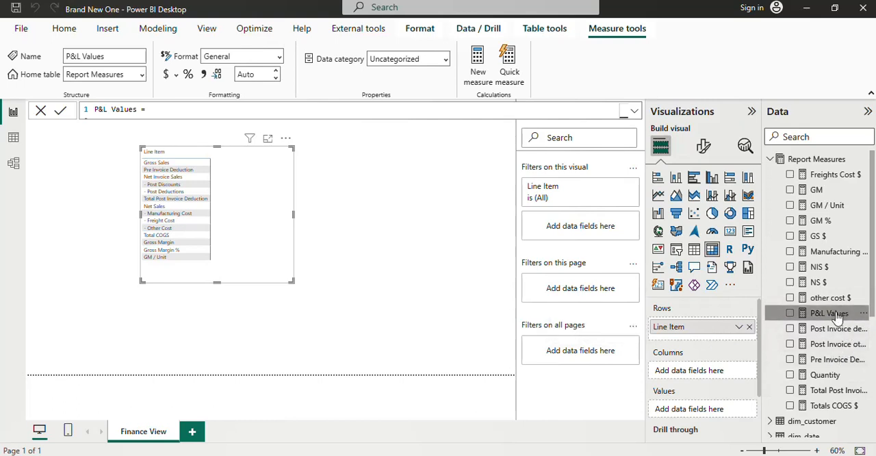
drag(836, 318, 750, 387)
drag(727, 404, 721, 408)
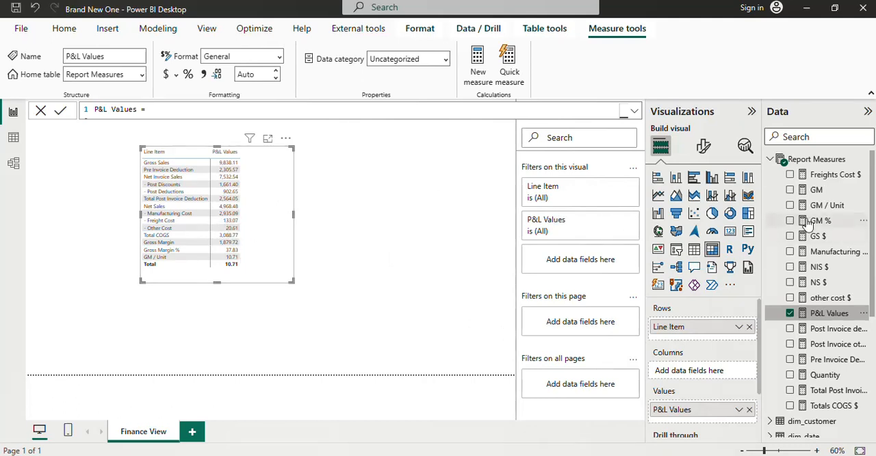
Step: Place the Fiscal Year field from dim_date on the canvas beside the matrix and turn that visual into a slicer
click(771, 159)
click(806, 285)
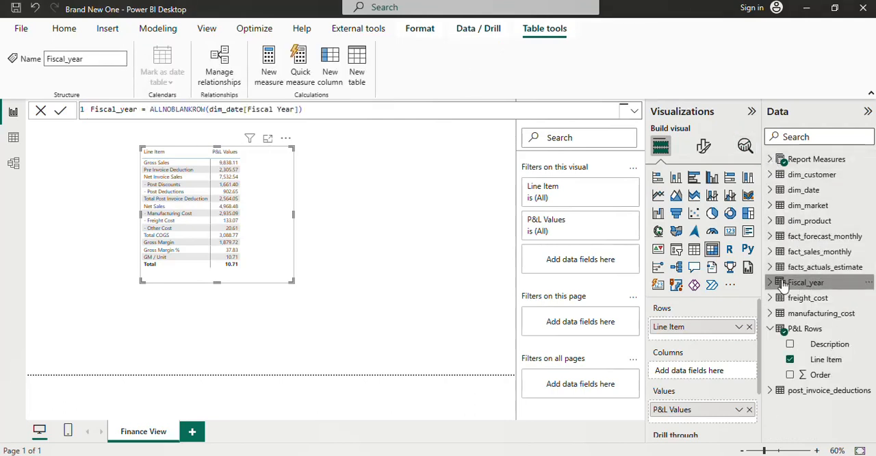
click(806, 287)
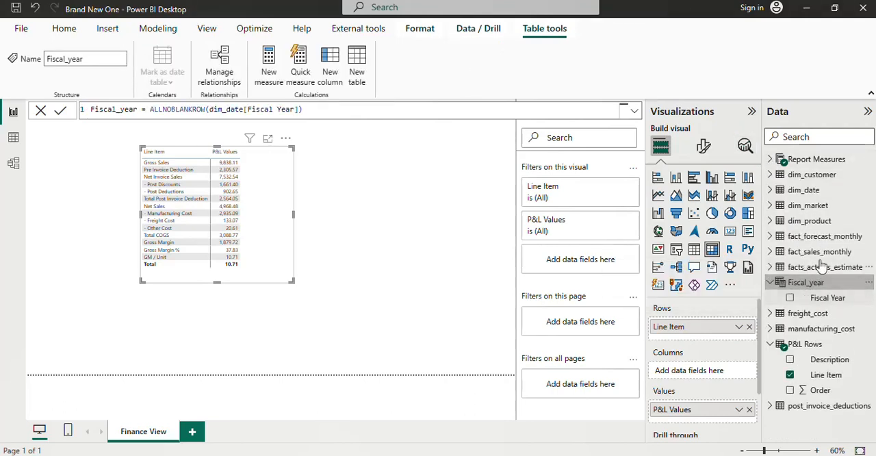
click(770, 190)
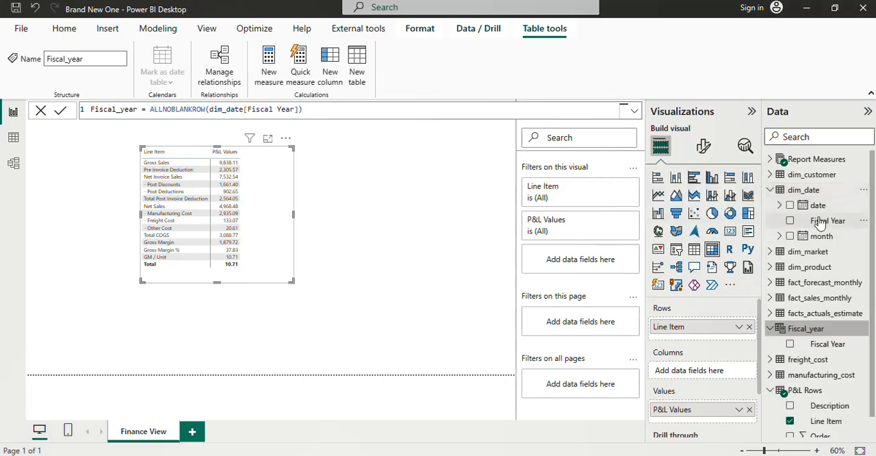
drag(816, 221, 456, 248)
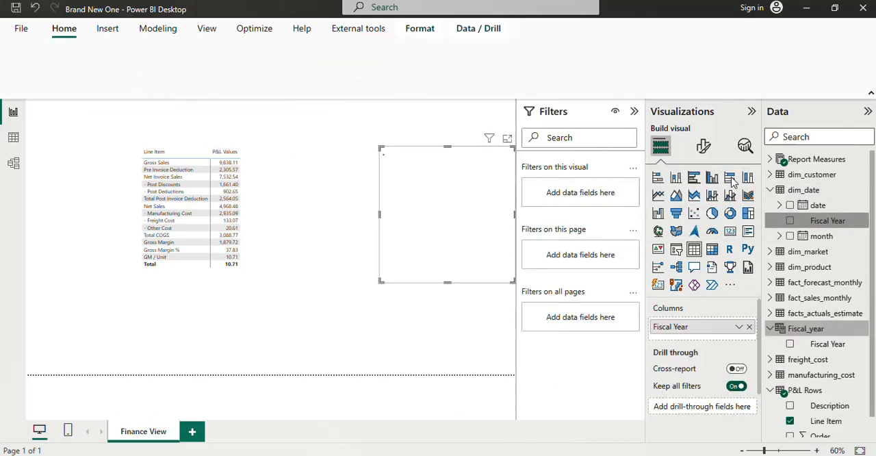
click(676, 250)
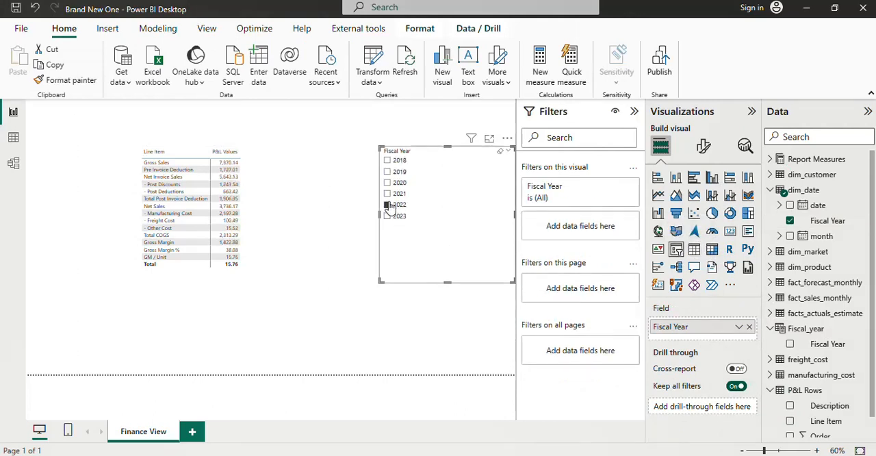
Step: Check the P&L matrix for fiscal years 2022, 2019, 2018 and 2023 with the slicer, ending on 2019
click(388, 203)
click(397, 172)
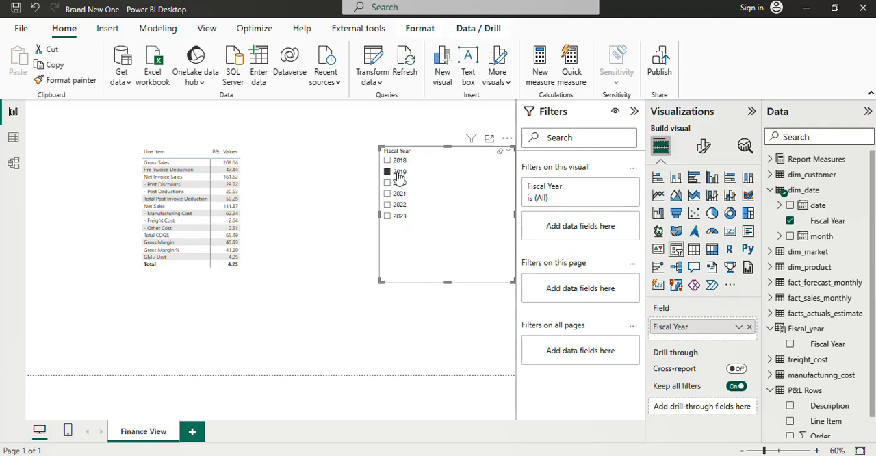
click(397, 161)
click(396, 216)
click(397, 171)
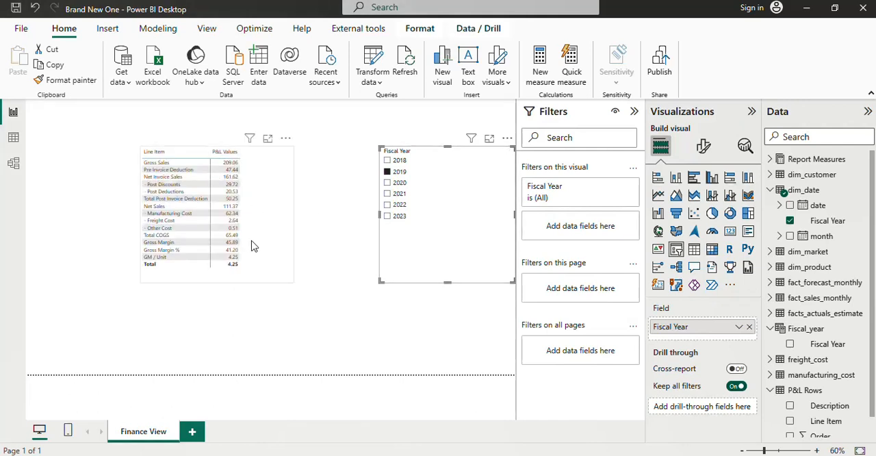
Step: Increase the font size of the values in the P&L matrix
click(271, 256)
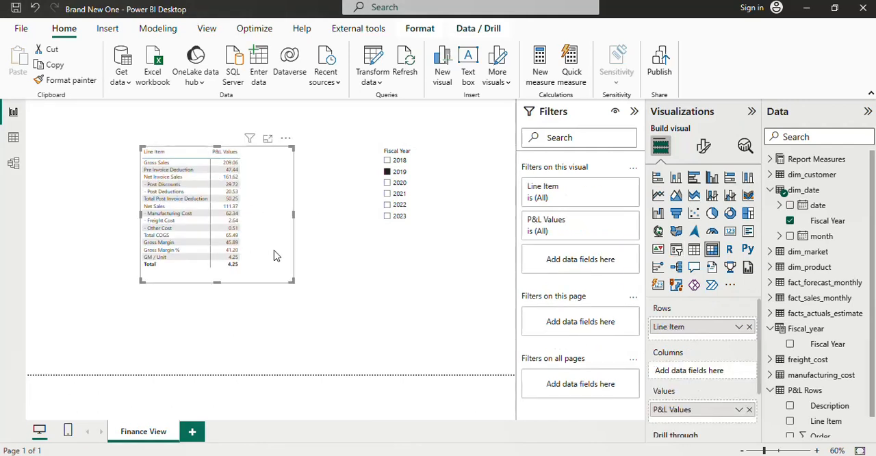
click(705, 147)
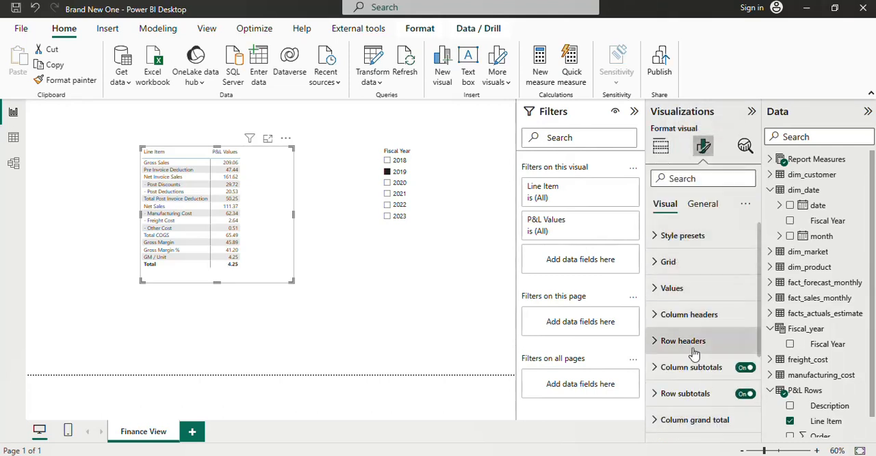
click(674, 288)
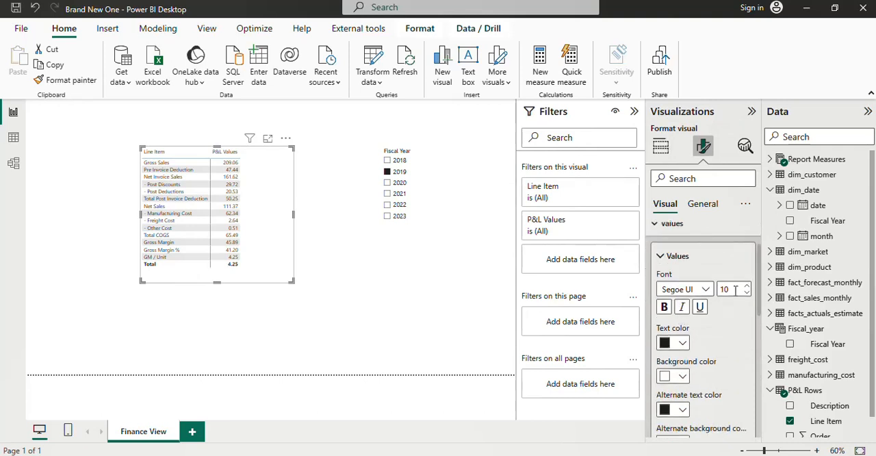
click(748, 286)
click(748, 286)
click(747, 286)
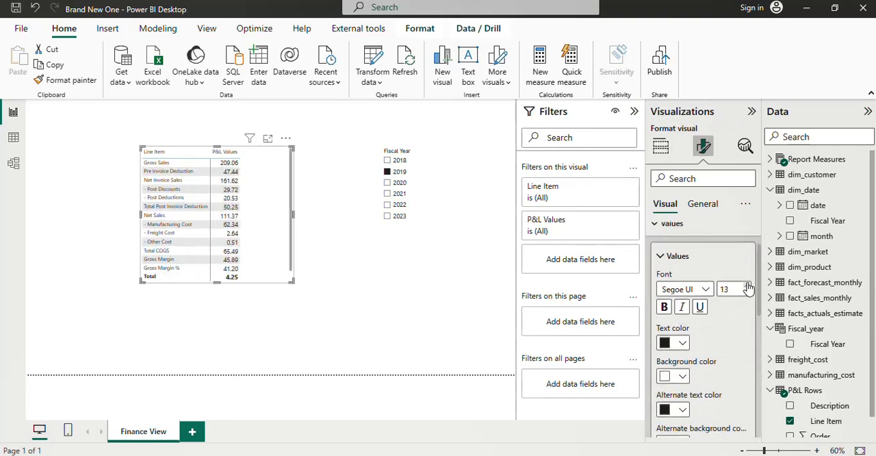
click(747, 286)
click(748, 286)
Step: Set the font size of the P&L matrix's column headers to 15
scroll(698, 308, down, 5)
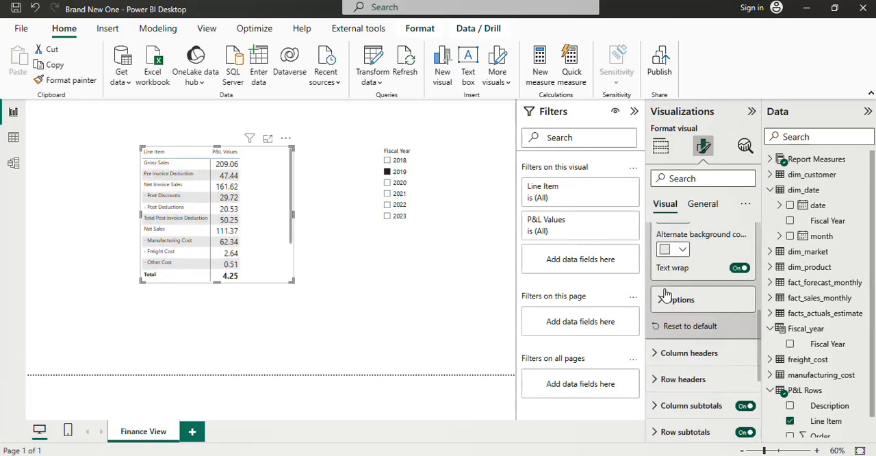
click(671, 326)
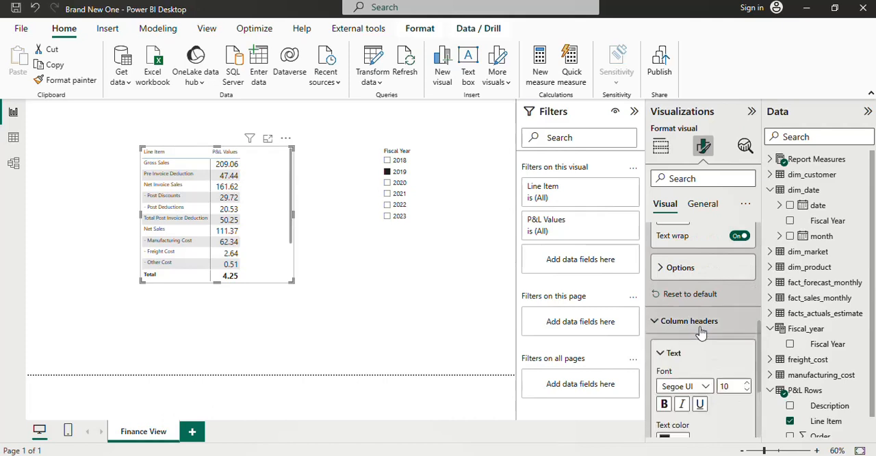
click(747, 384)
click(747, 384)
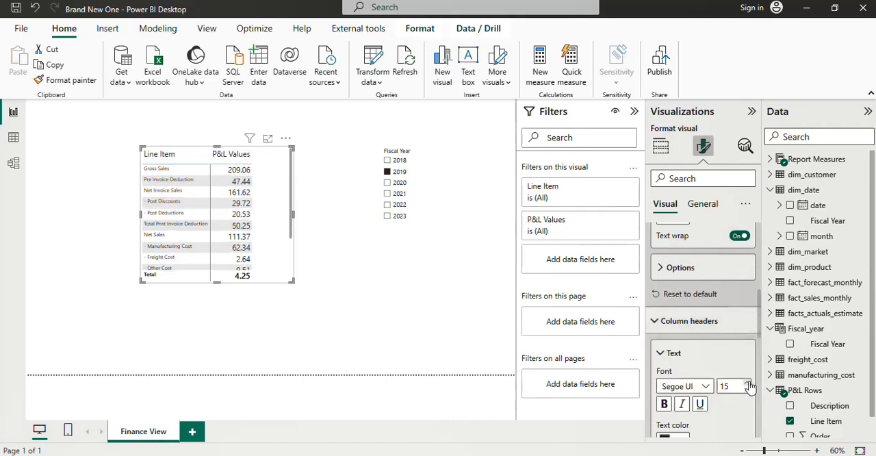
Step: Set the font size of the P&L matrix's row headers to 15
scroll(699, 331, down, 6)
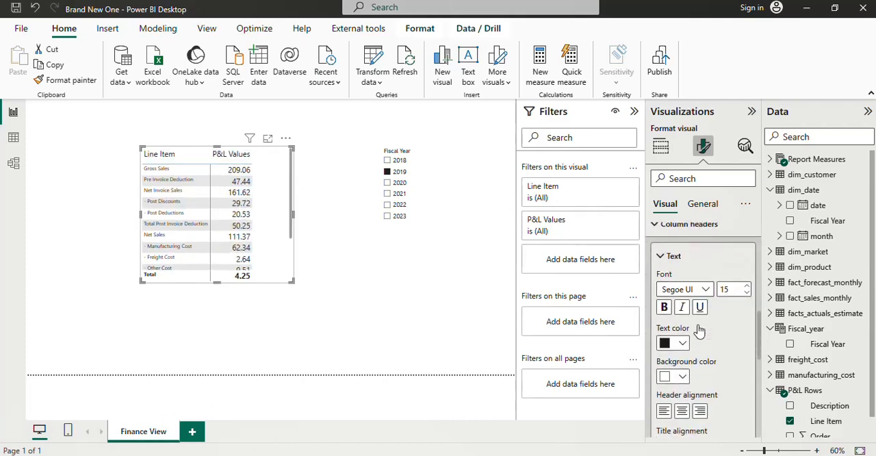
click(684, 390)
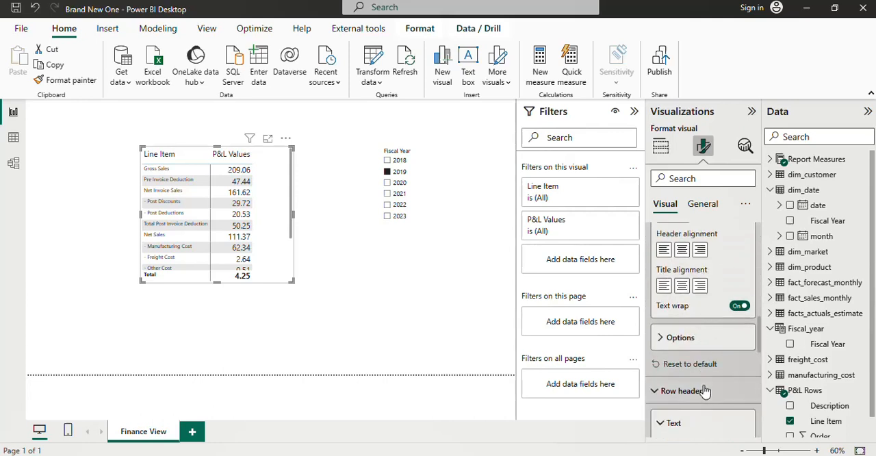
scroll(688, 391, down, 3)
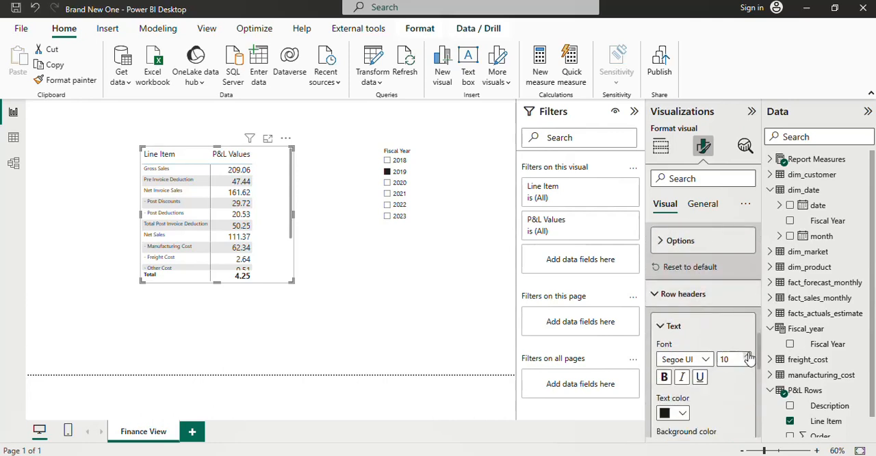
click(749, 356)
click(748, 356)
click(748, 356)
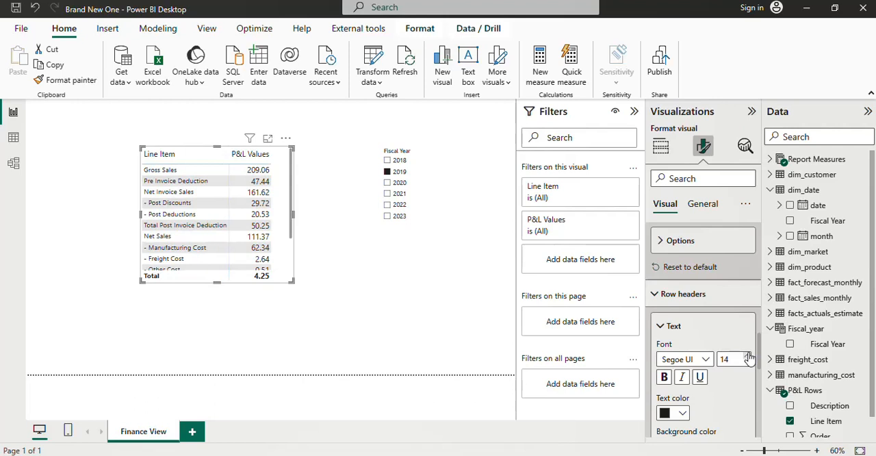
click(748, 356)
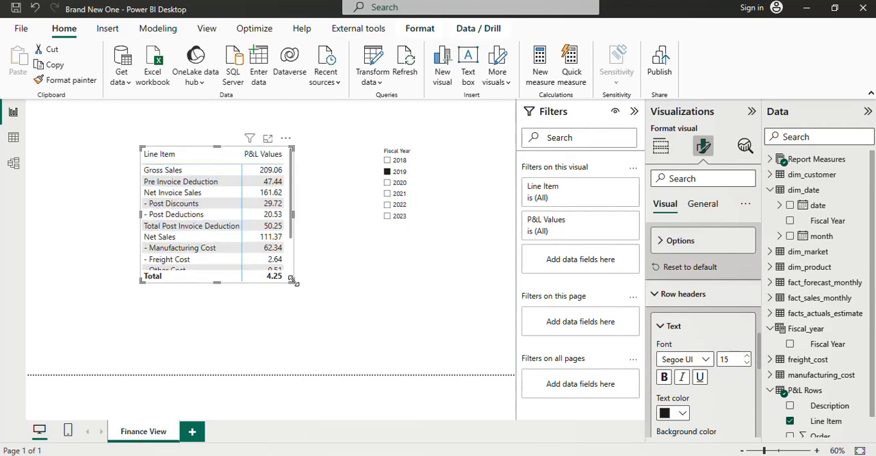
Step: Enlarge the P&L matrix until all its rows fit without scrolling and move it toward the page's left edge
drag(293, 281, 337, 346)
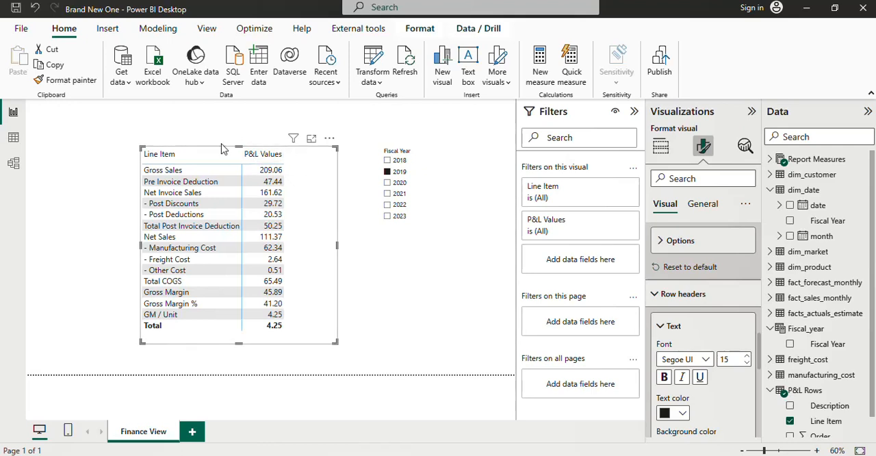
drag(223, 152, 132, 140)
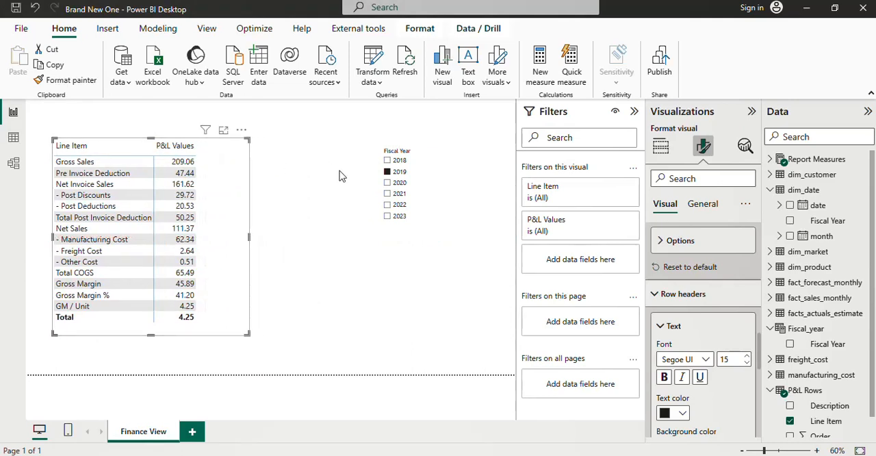
Step: Switch the Fiscal Year slicer selection to 2020 and on to 2021
click(395, 184)
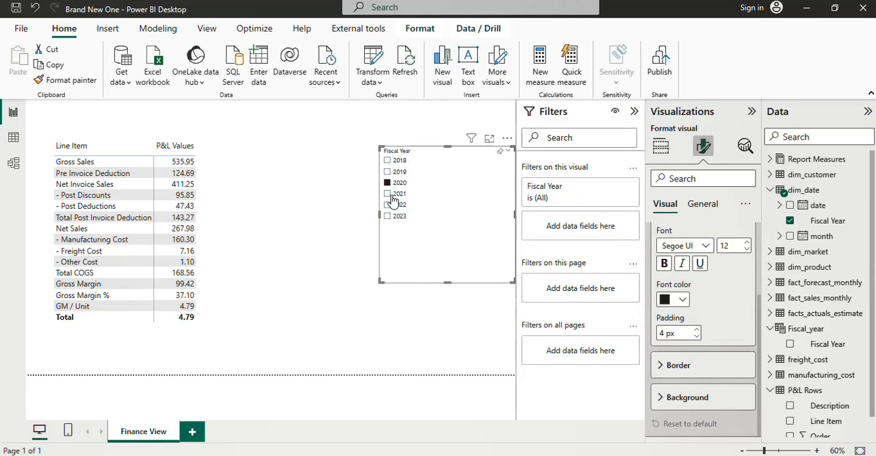
click(392, 196)
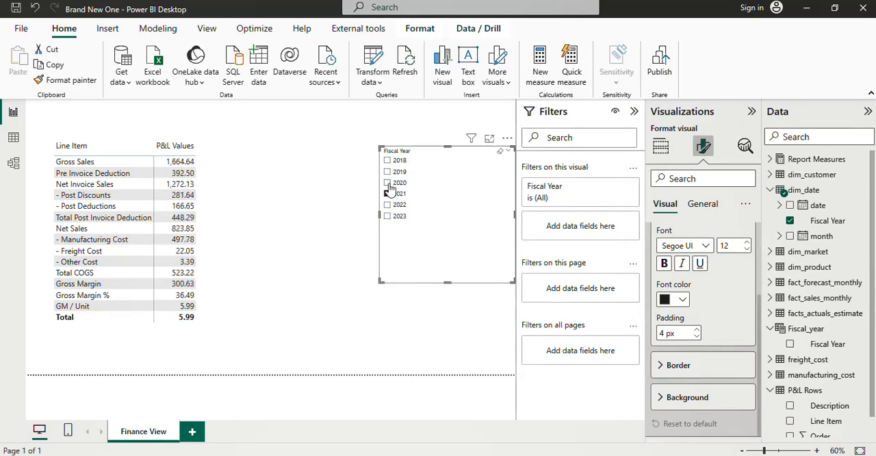
Step: Examine the table relationships in the model diagram with the formula editor collapsed, and return to the report page
click(13, 165)
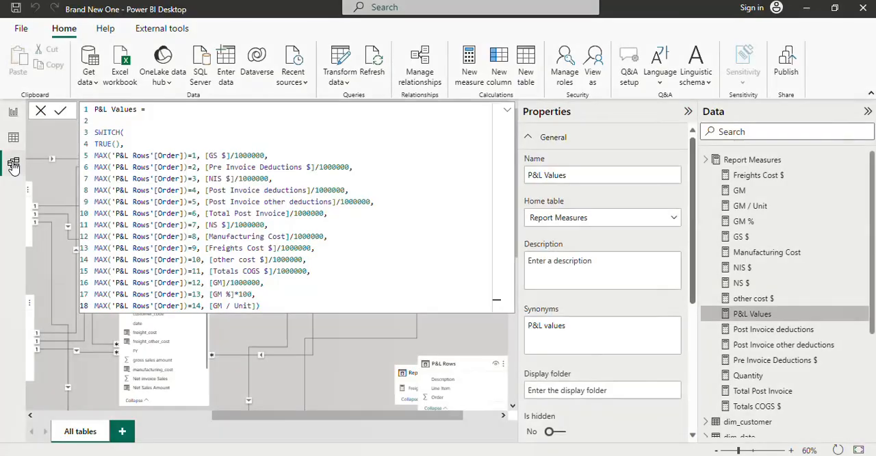
click(507, 113)
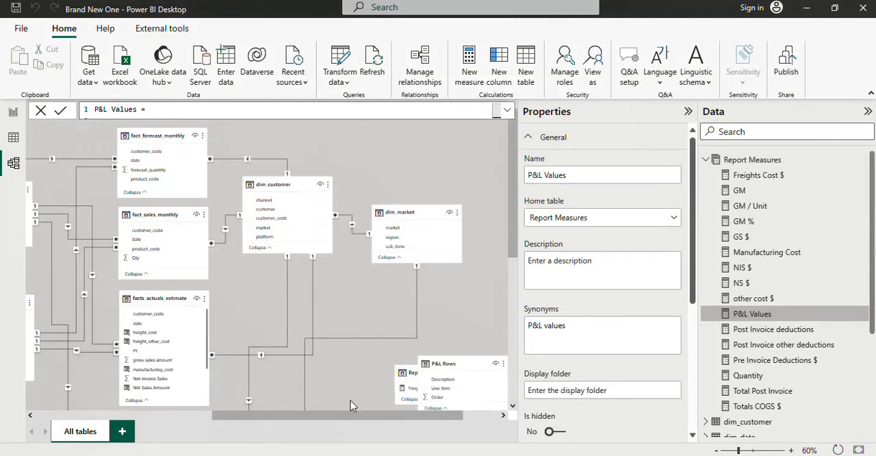
mouse_move(353, 411)
mouse_down()
mouse_move(210, 421)
mouse_move(383, 419)
mouse_move(354, 416)
mouse_up()
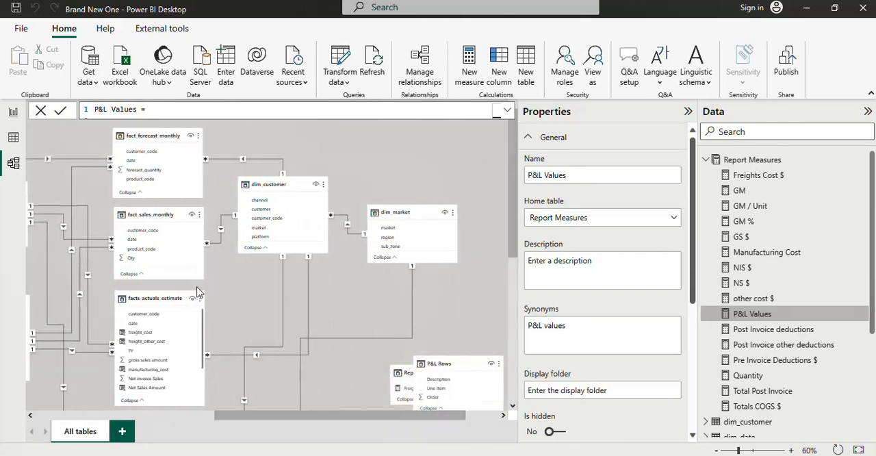
click(13, 137)
click(15, 113)
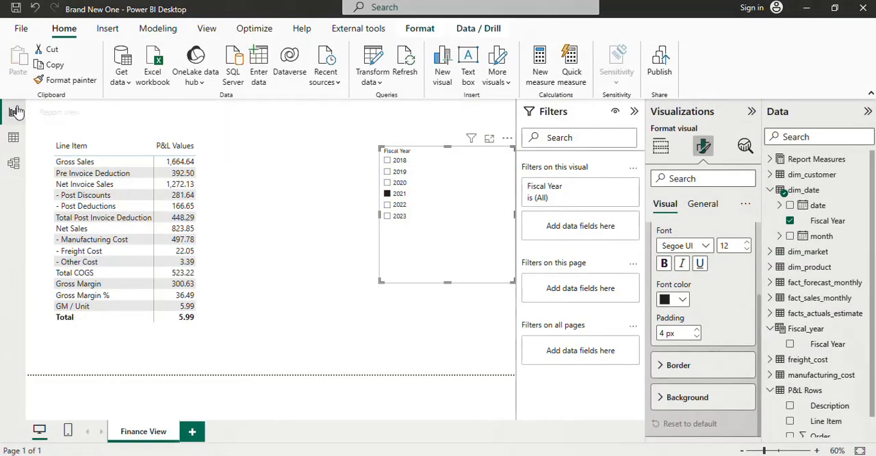